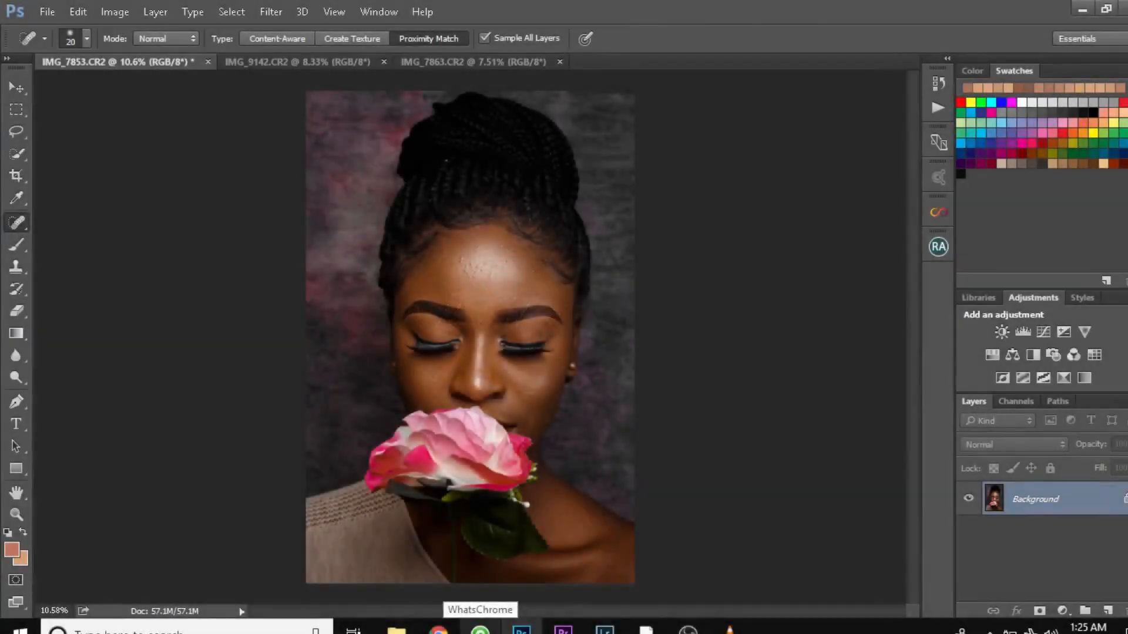
- Choose the Spot Healing Brush and set its hardness to 0% and its mode to Normal
{"action": "mouse_move", "coordinate": [522, 629]}
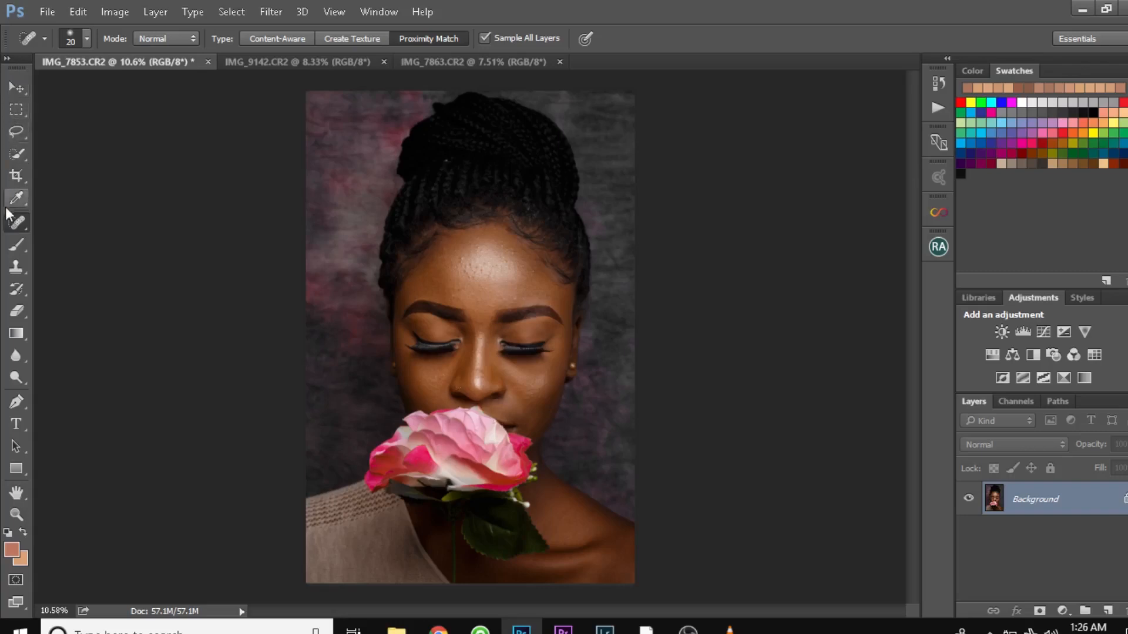
{"action": "right_click", "coordinate": [13, 227]}
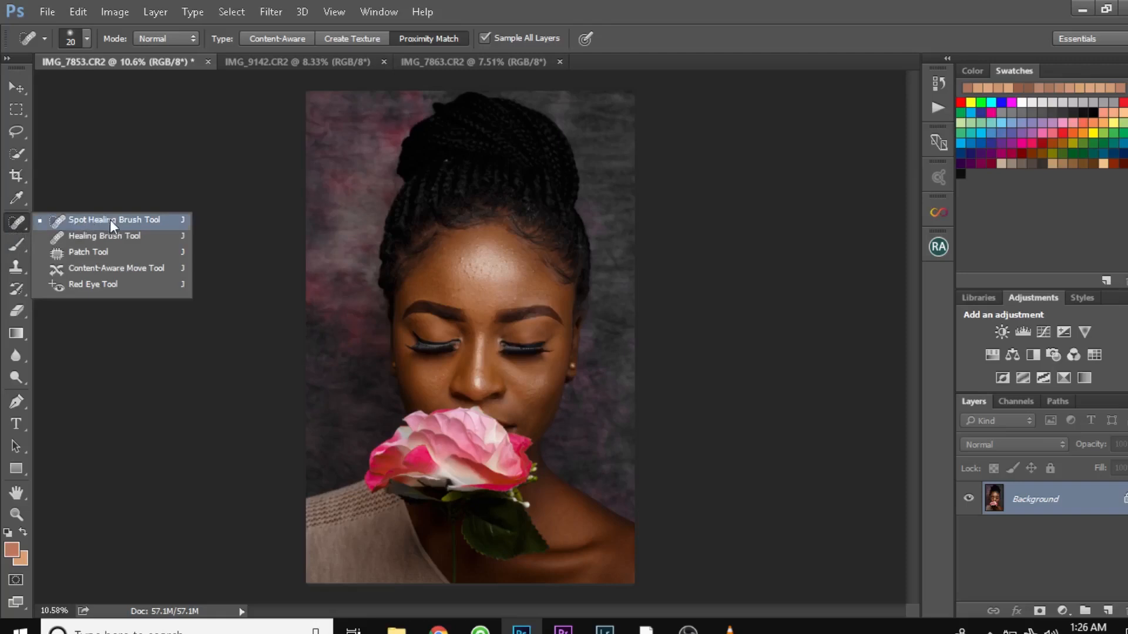
{"action": "left_click", "coordinate": [161, 224]}
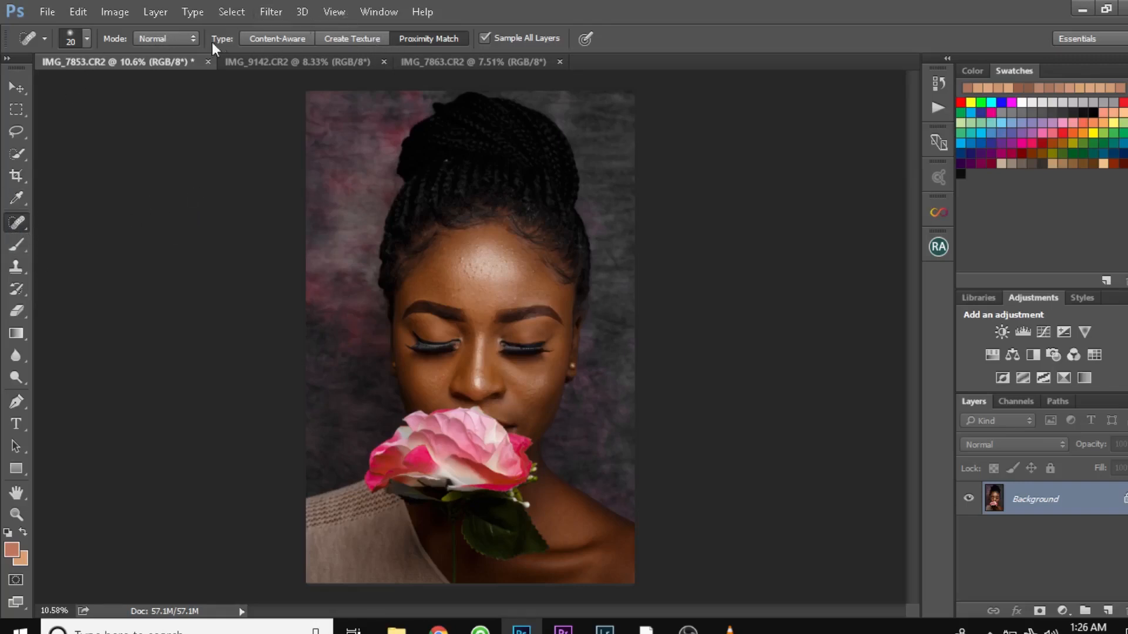
{"action": "left_click", "coordinate": [70, 40]}
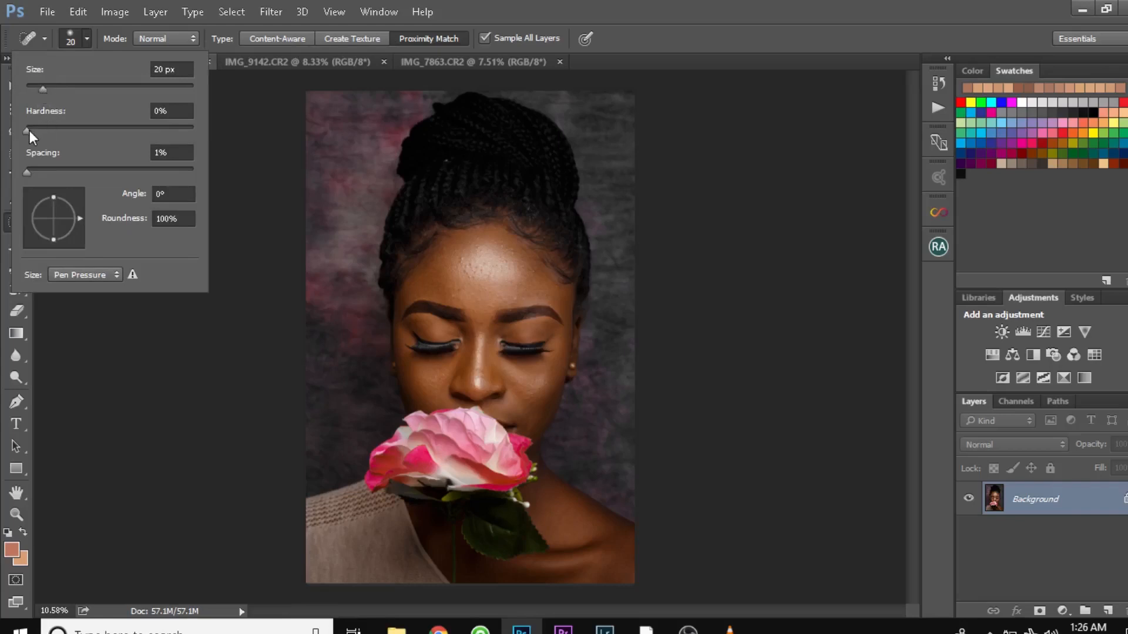
{"action": "left_click_drag", "start_coordinate": [28, 131], "coordinate": [120, 132]}
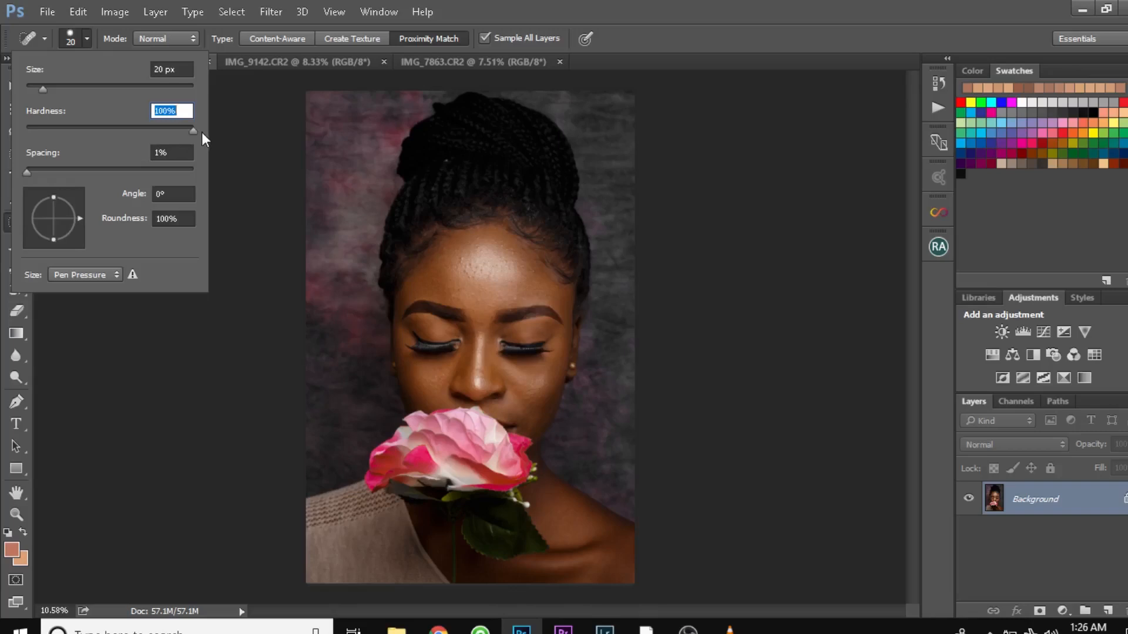
{"action": "left_click_drag", "start_coordinate": [182, 128], "coordinate": [9, 133]}
{"action": "left_click", "coordinate": [159, 40]}
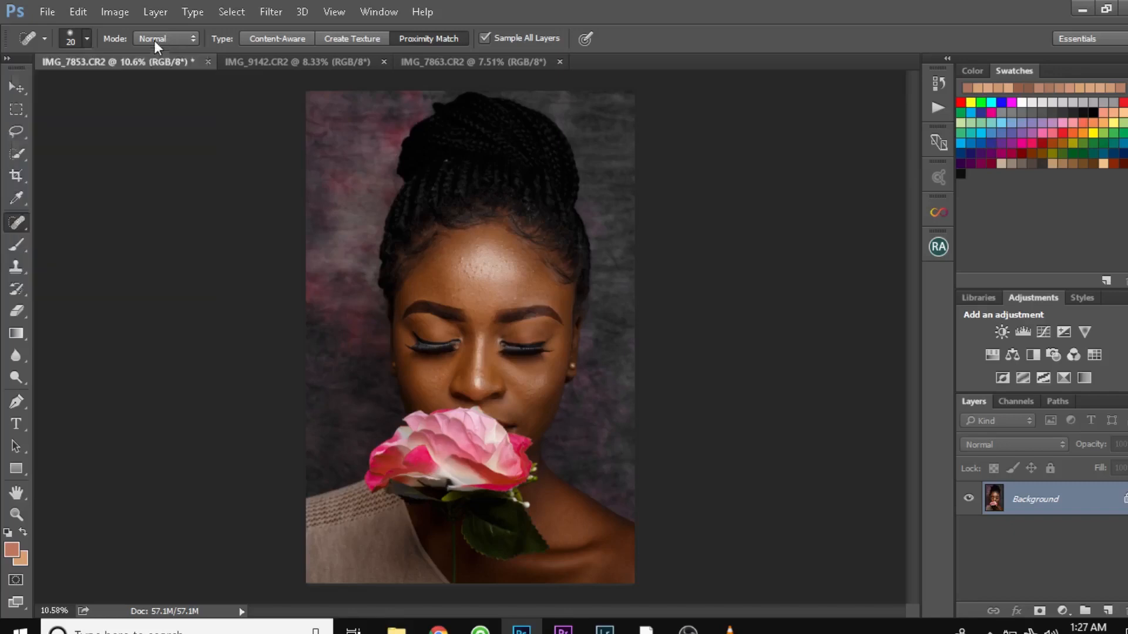
{"action": "left_click", "coordinate": [153, 40]}
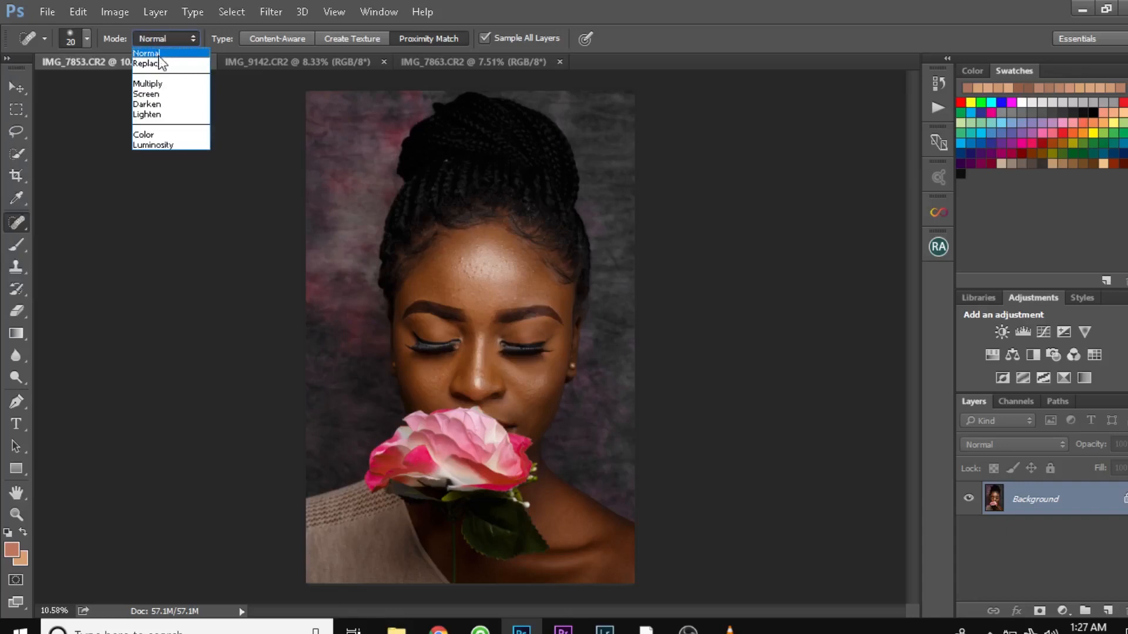
{"action": "left_click", "coordinate": [159, 55]}
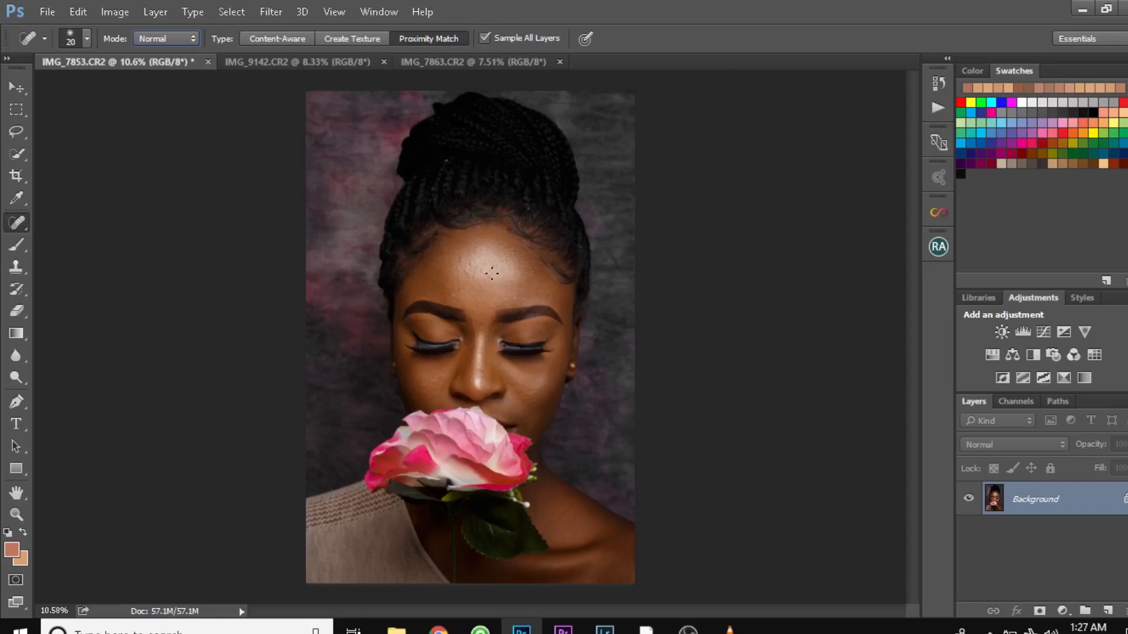
- Add a new empty layer above the Background for retouching the forehead
{"action": "scroll", "coordinate": [622, 276], "scroll_direction": "up", "scroll_amount": 5}
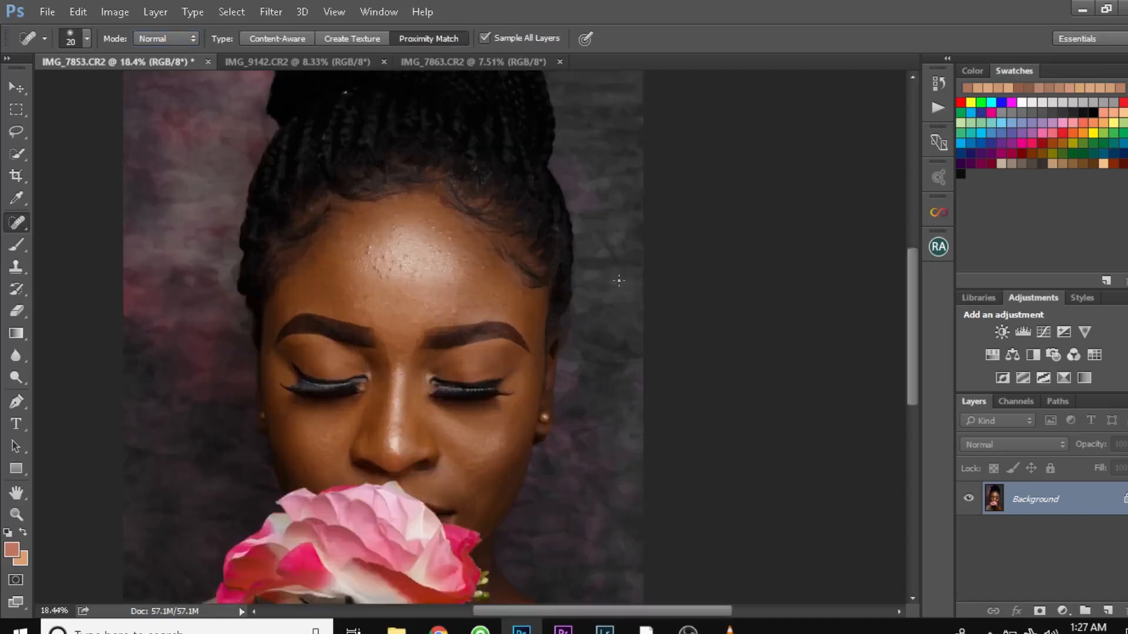
{"action": "left_click_drag", "start_coordinate": [429, 277], "coordinate": [521, 282]}
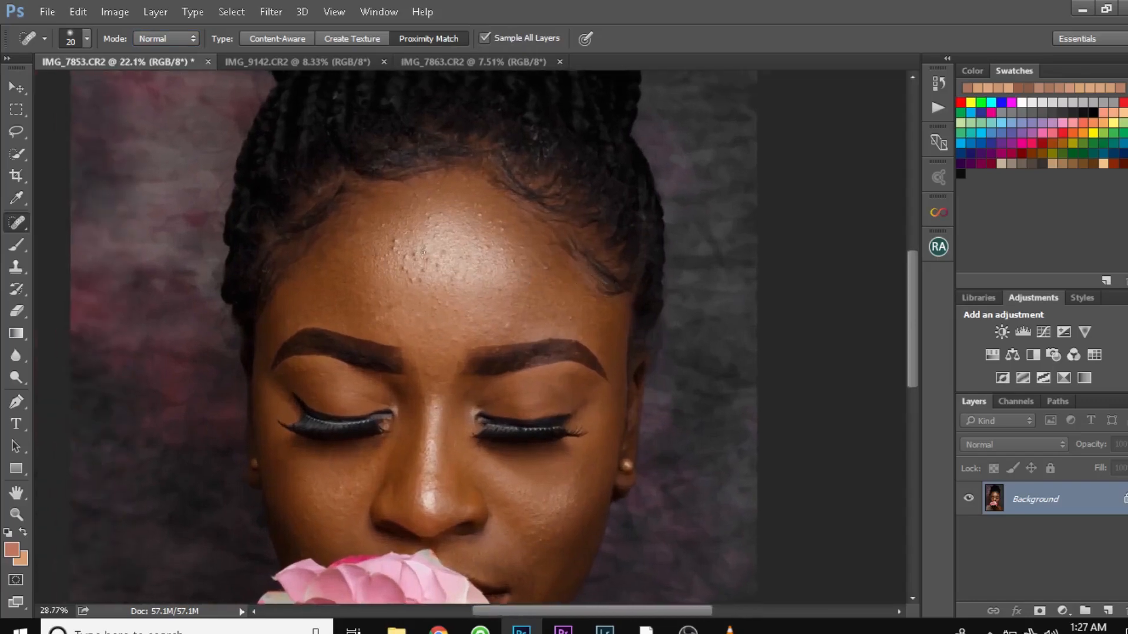
{"action": "scroll", "coordinate": [425, 252], "scroll_direction": "up", "scroll_amount": 3}
{"action": "scroll", "coordinate": [426, 252], "scroll_direction": "up", "scroll_amount": 5}
{"action": "left_click_drag", "start_coordinate": [511, 235], "coordinate": [516, 298]}
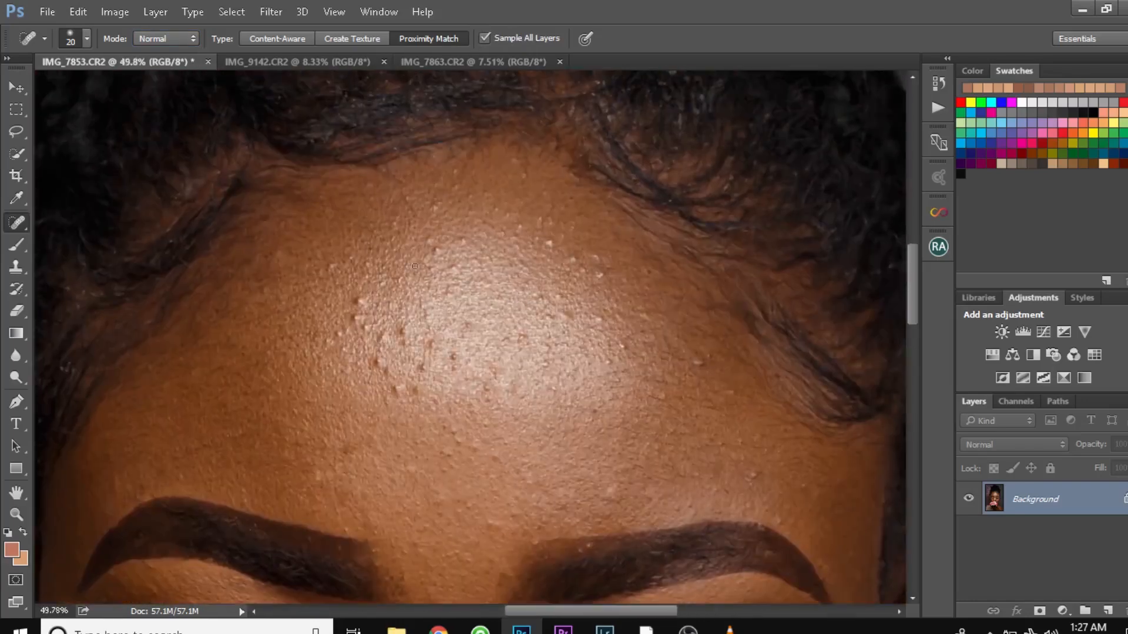
{"action": "left_click", "coordinate": [1112, 613]}
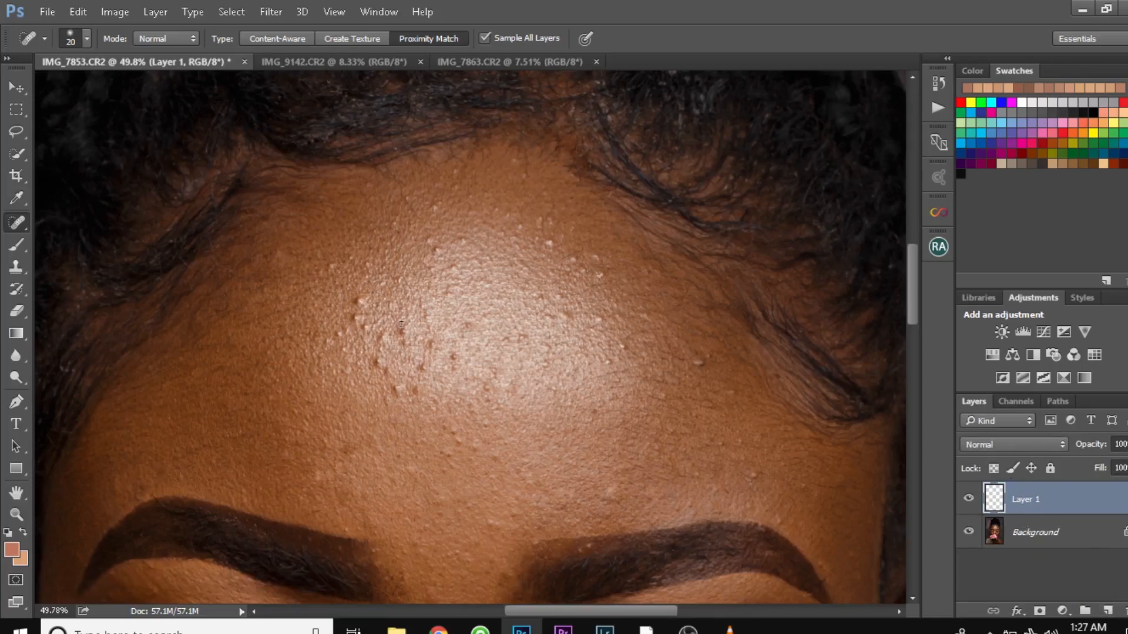
- Remove the bumps and blemishes across the whole forehead on Layer 1 with the 20 px Spot Healing Brush
{"action": "scroll", "coordinate": [406, 332], "scroll_direction": "up", "scroll_amount": 2}
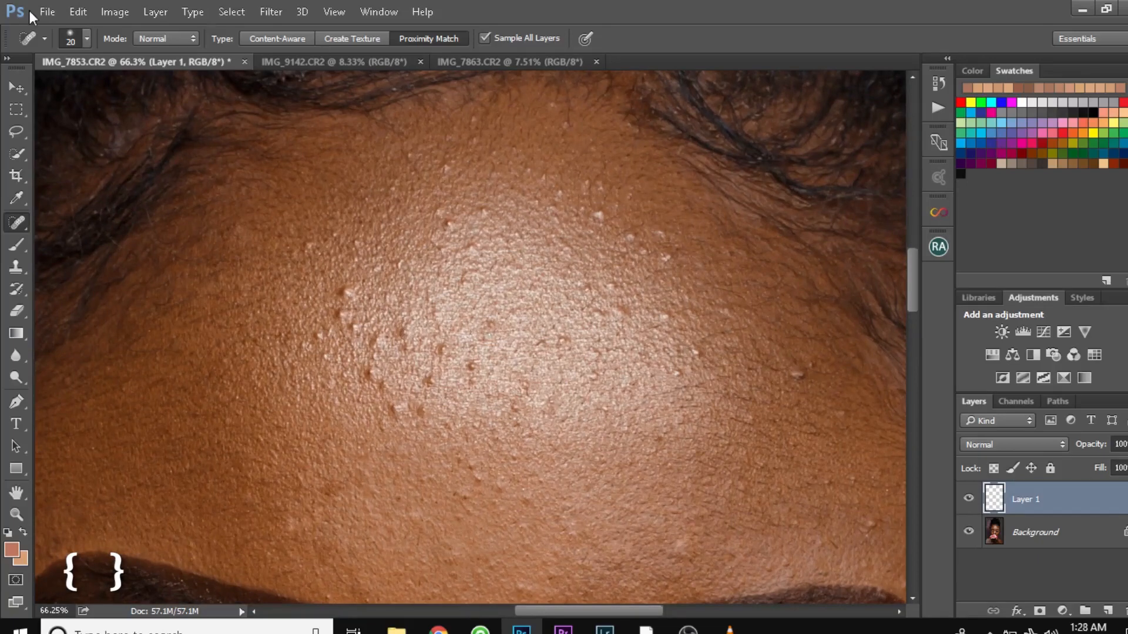
{"action": "left_click", "coordinate": [75, 43]}
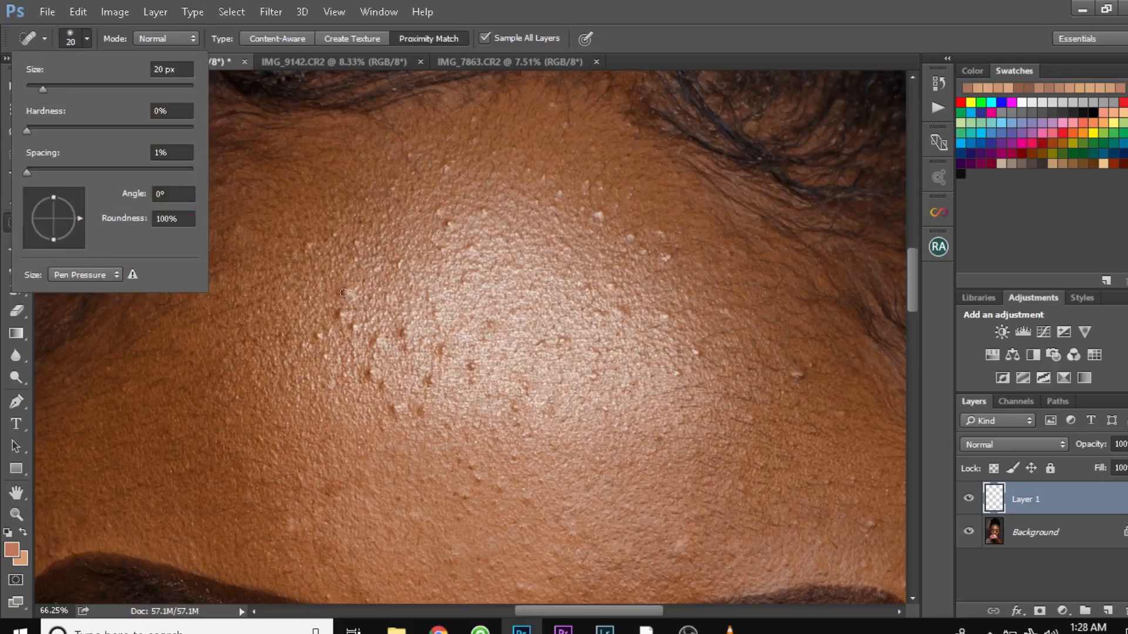
{"action": "left_click", "coordinate": [403, 336]}
{"action": "left_click_drag", "start_coordinate": [403, 334], "coordinate": [404, 335]}
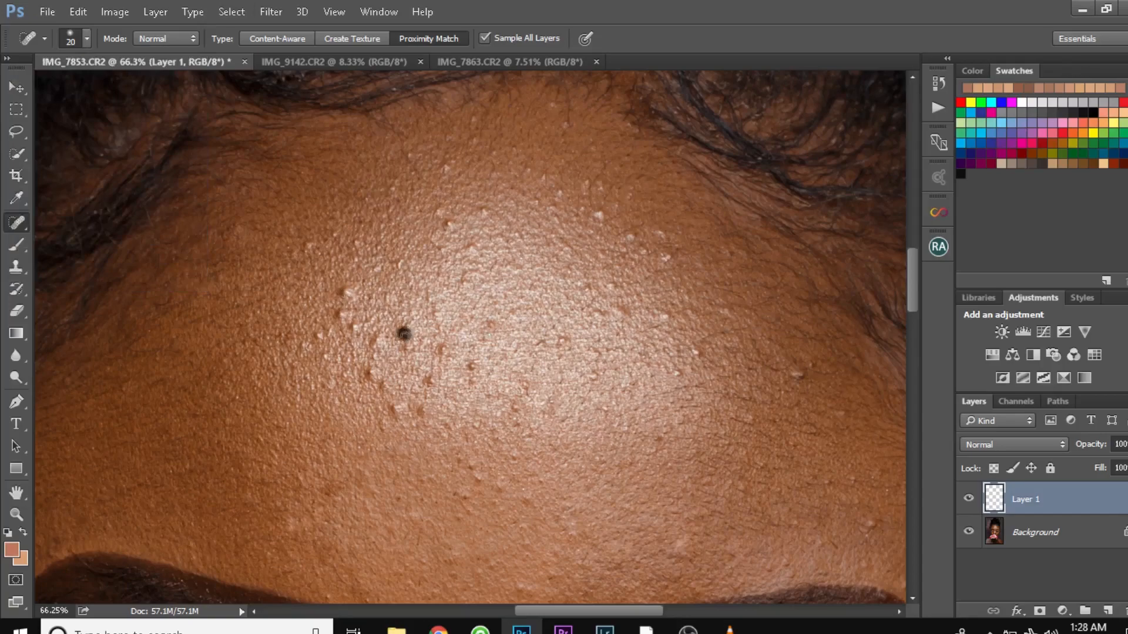
{"action": "left_click", "coordinate": [441, 348]}
{"action": "left_click", "coordinate": [474, 369]}
{"action": "left_click", "coordinate": [429, 383]}
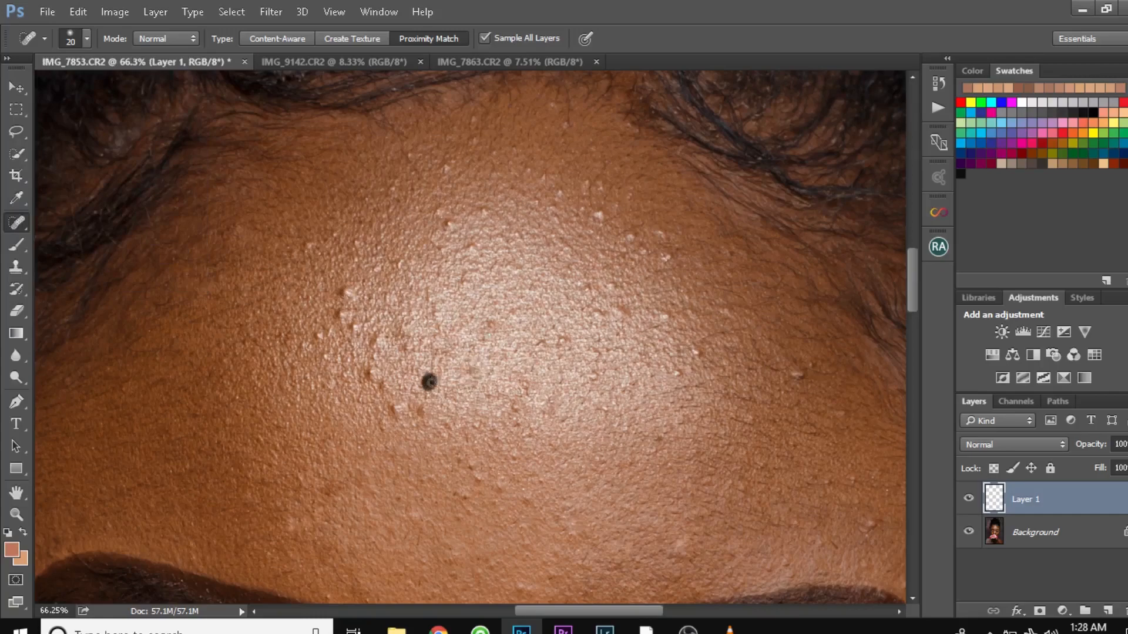
{"action": "left_click", "coordinate": [596, 311]}
{"action": "left_click", "coordinate": [611, 286]}
{"action": "left_click", "coordinate": [586, 286]}
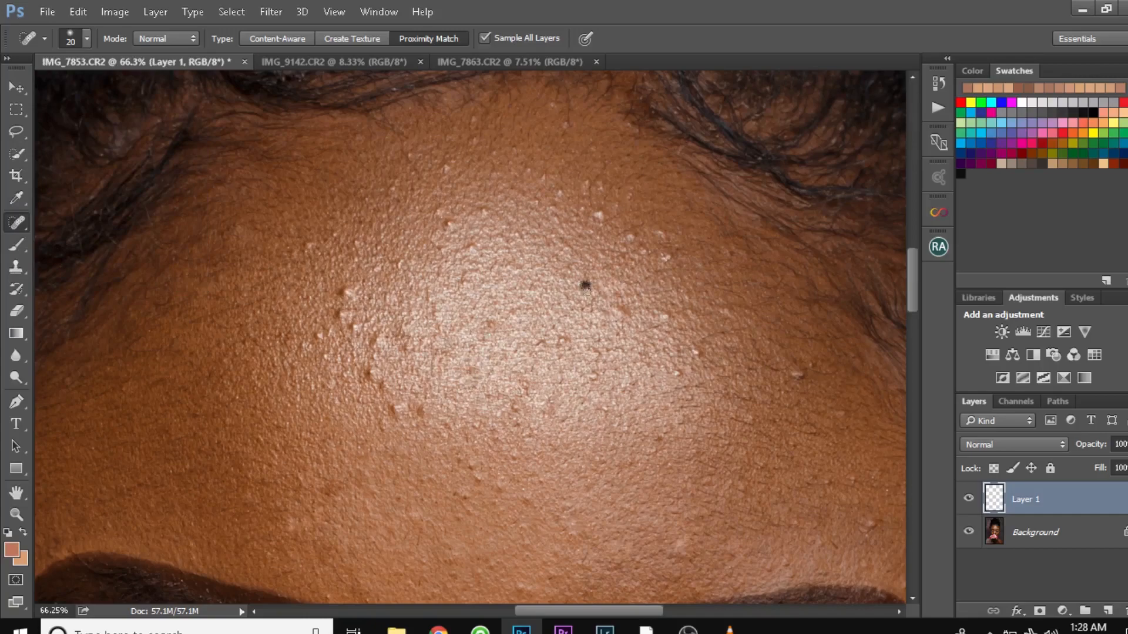
{"action": "left_click", "coordinate": [449, 224]}
{"action": "left_click", "coordinate": [465, 247]}
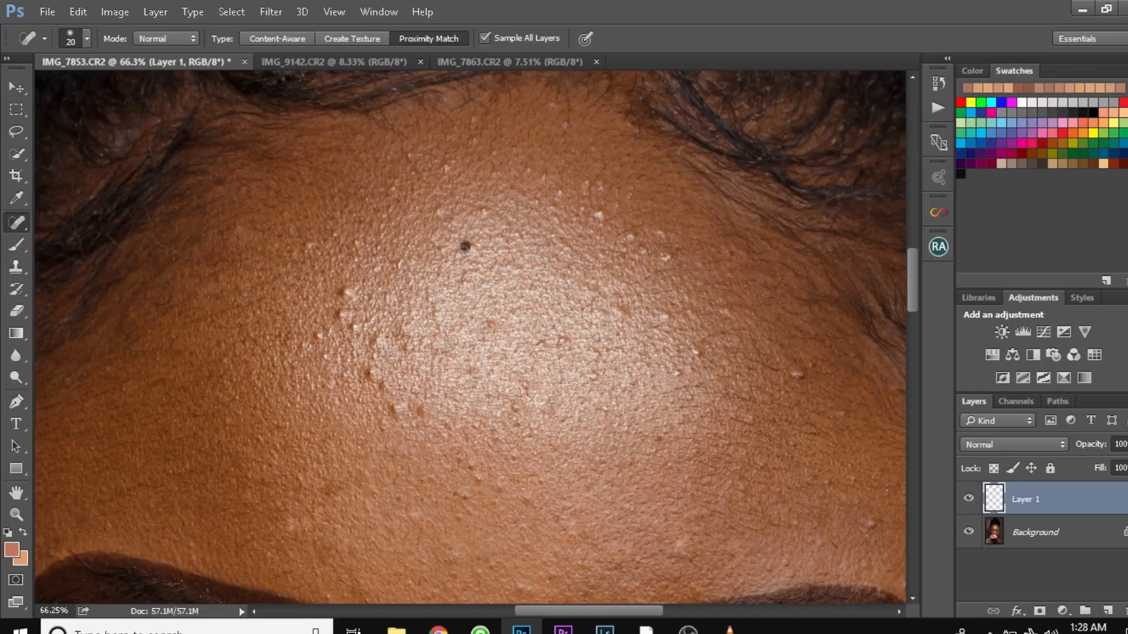
{"action": "left_click", "coordinate": [479, 211]}
{"action": "left_click", "coordinate": [442, 210]}
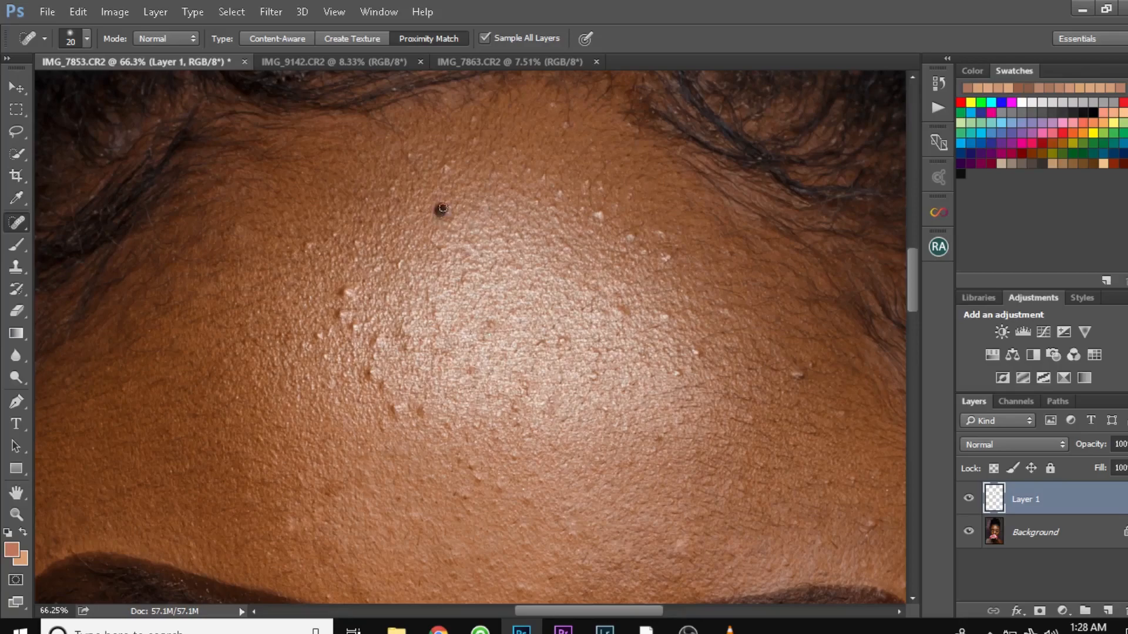
{"action": "left_click", "coordinate": [341, 288]}
{"action": "left_click", "coordinate": [339, 313]}
{"action": "left_click", "coordinate": [354, 327]}
{"action": "left_click", "coordinate": [377, 342]}
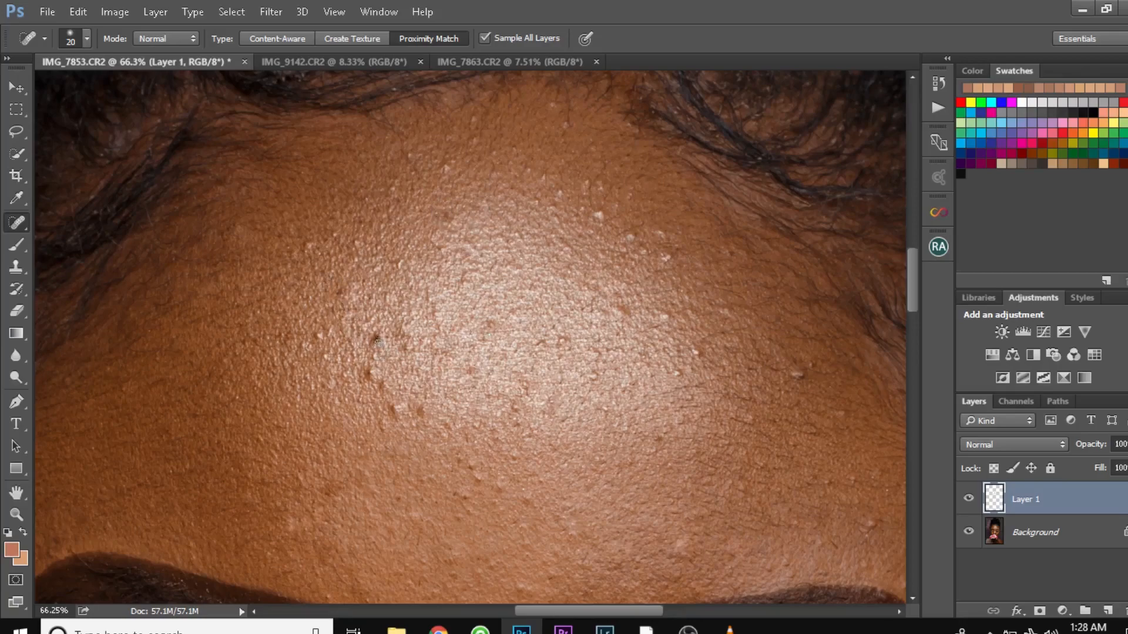
{"action": "left_click", "coordinate": [369, 375]}
{"action": "left_click", "coordinate": [380, 382]}
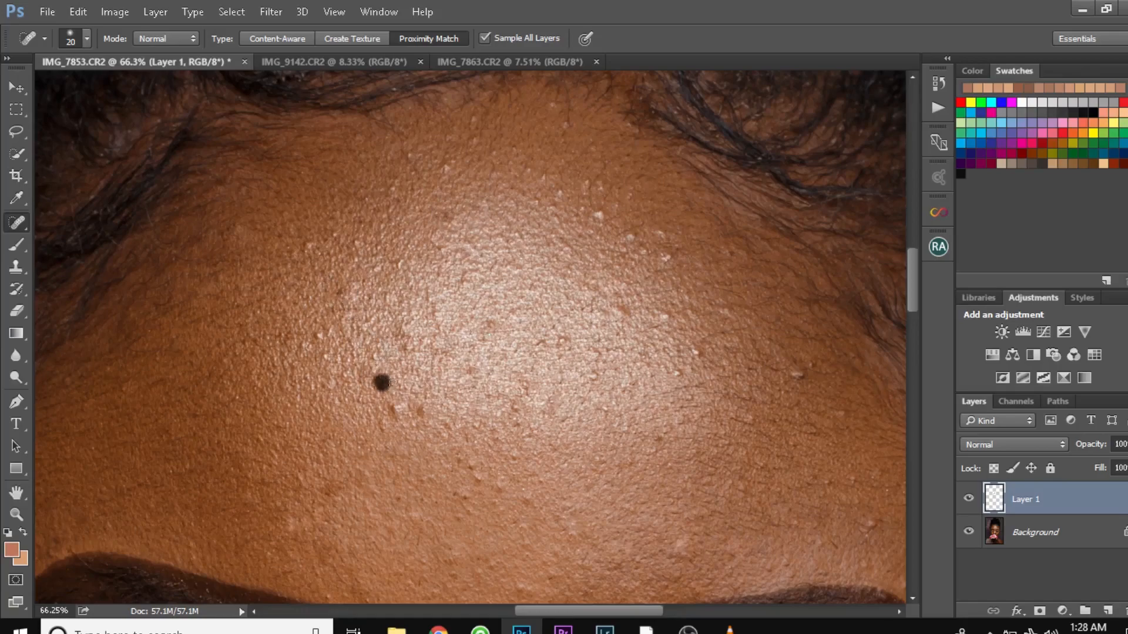
{"action": "left_click", "coordinate": [396, 414]}
{"action": "left_click", "coordinate": [419, 409]}
{"action": "left_click", "coordinate": [597, 213]}
{"action": "left_click", "coordinate": [629, 238]}
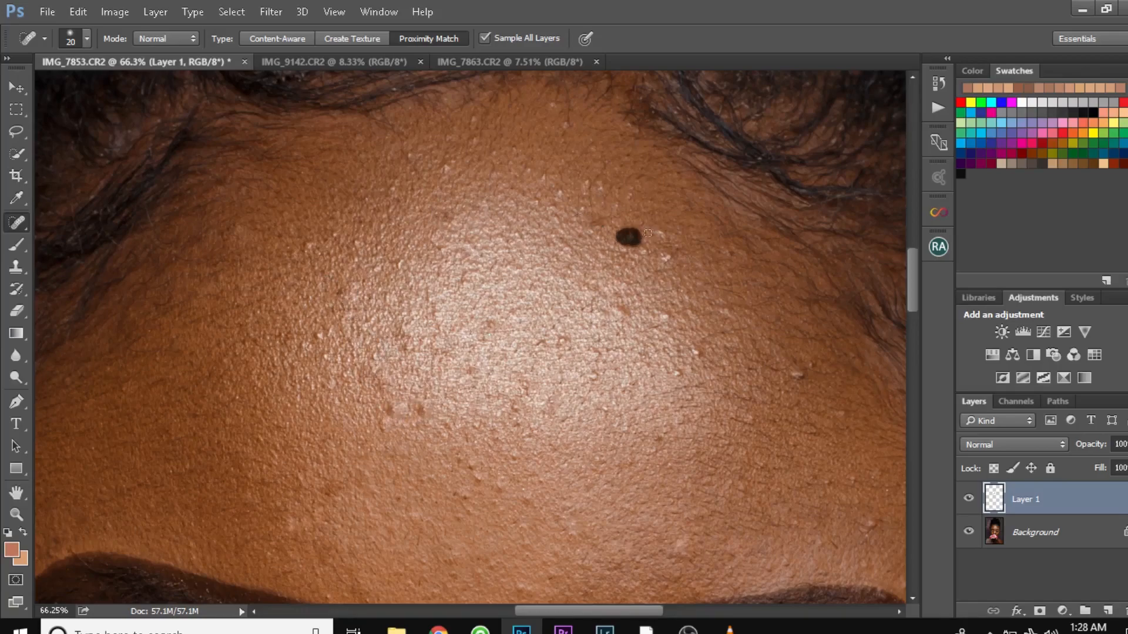
{"action": "left_click", "coordinate": [660, 231]}
{"action": "left_click", "coordinate": [599, 224]}
{"action": "left_click", "coordinate": [445, 168]}
{"action": "left_click", "coordinate": [475, 120]}
{"action": "left_click", "coordinate": [556, 105]}
{"action": "left_click", "coordinate": [571, 124]}
{"action": "left_click", "coordinate": [345, 292]}
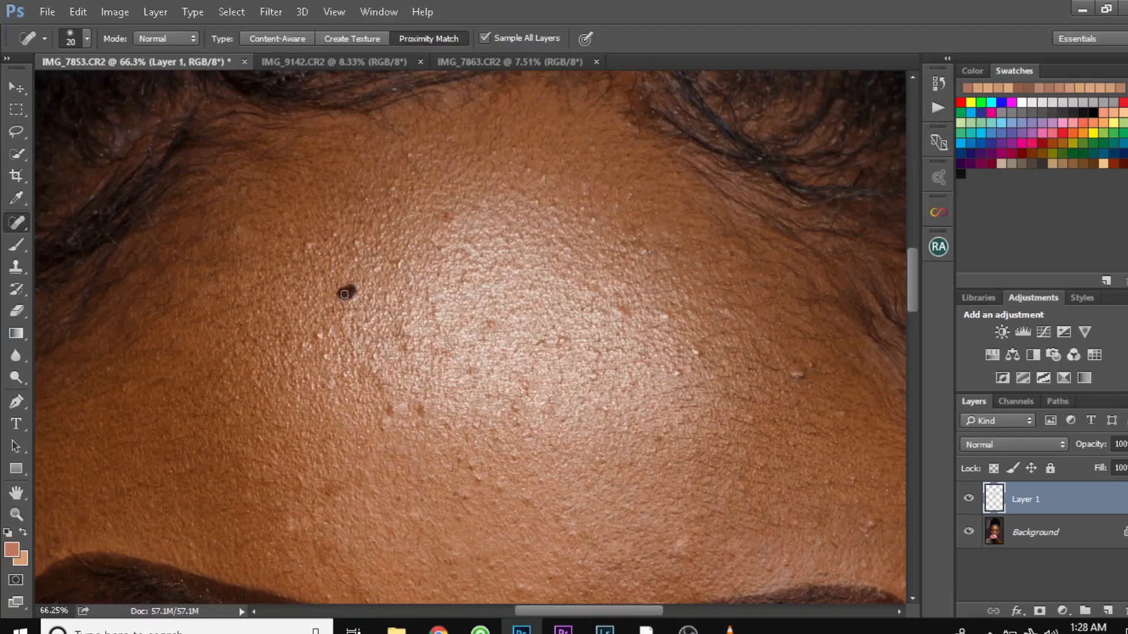
{"action": "left_click", "coordinate": [318, 334]}
{"action": "left_click", "coordinate": [387, 412]}
{"action": "left_click", "coordinate": [423, 412]}
{"action": "left_click", "coordinate": [470, 470]}
{"action": "left_click", "coordinate": [661, 440]}
{"action": "left_click", "coordinate": [561, 417]}
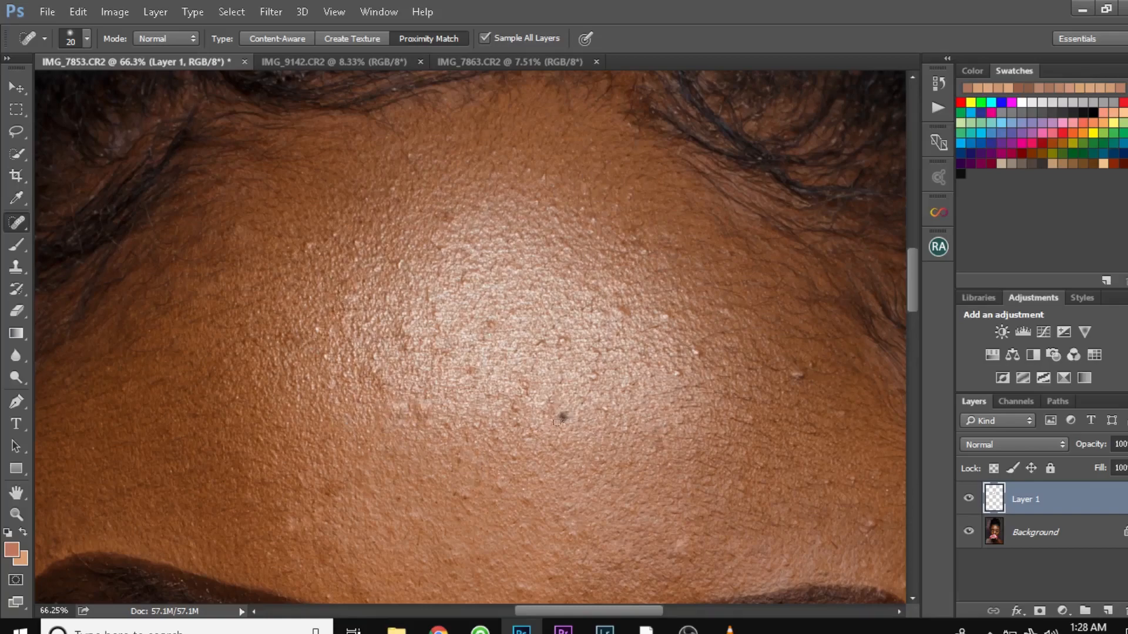
{"action": "left_click", "coordinate": [602, 409]}
{"action": "left_click", "coordinate": [797, 372]}
{"action": "left_click", "coordinate": [614, 306]}
{"action": "left_click", "coordinate": [696, 357]}
{"action": "left_click", "coordinate": [677, 374]}
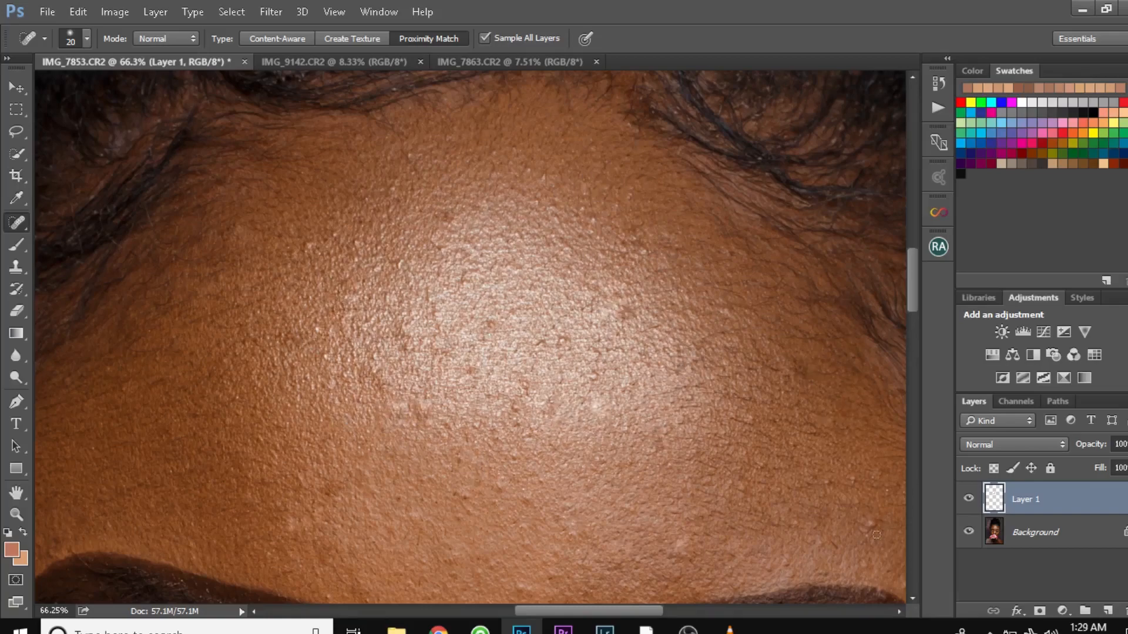
{"action": "left_click", "coordinate": [867, 527]}
{"action": "left_click", "coordinate": [677, 548]}
{"action": "left_click", "coordinate": [464, 492]}
{"action": "left_click", "coordinate": [292, 526]}
{"action": "left_click", "coordinate": [330, 495]}
{"action": "left_click", "coordinate": [301, 249]}
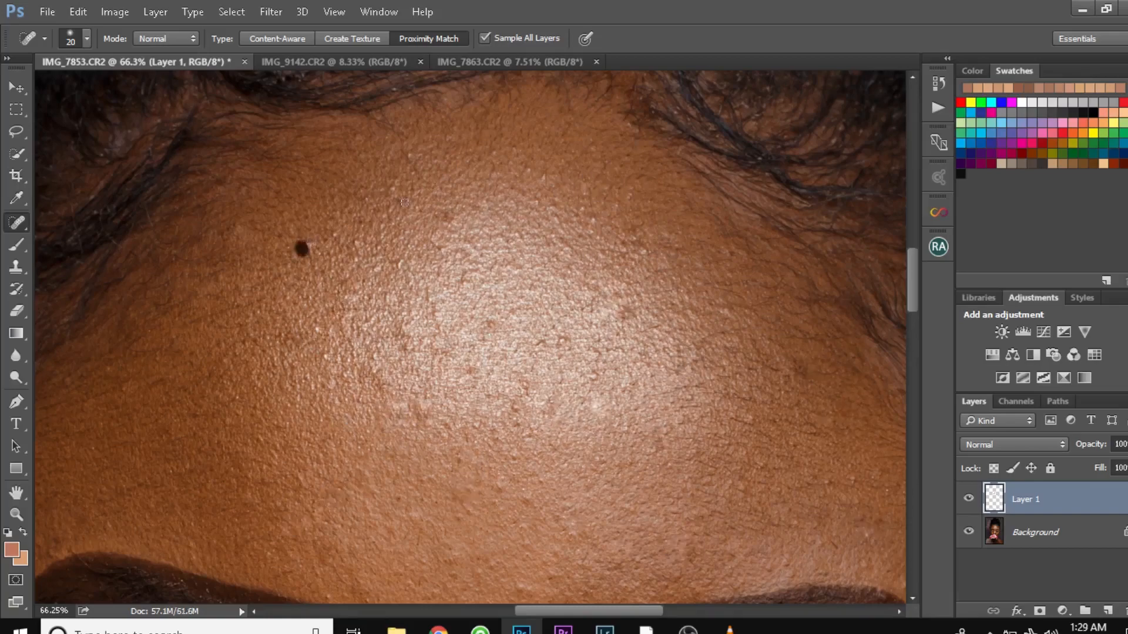
{"action": "left_click", "coordinate": [391, 187]}
{"action": "left_click", "coordinate": [410, 155]}
{"action": "left_click", "coordinate": [445, 219]}
{"action": "left_click", "coordinate": [544, 177]}
{"action": "left_click", "coordinate": [592, 216]}
{"action": "left_click", "coordinate": [642, 252]}
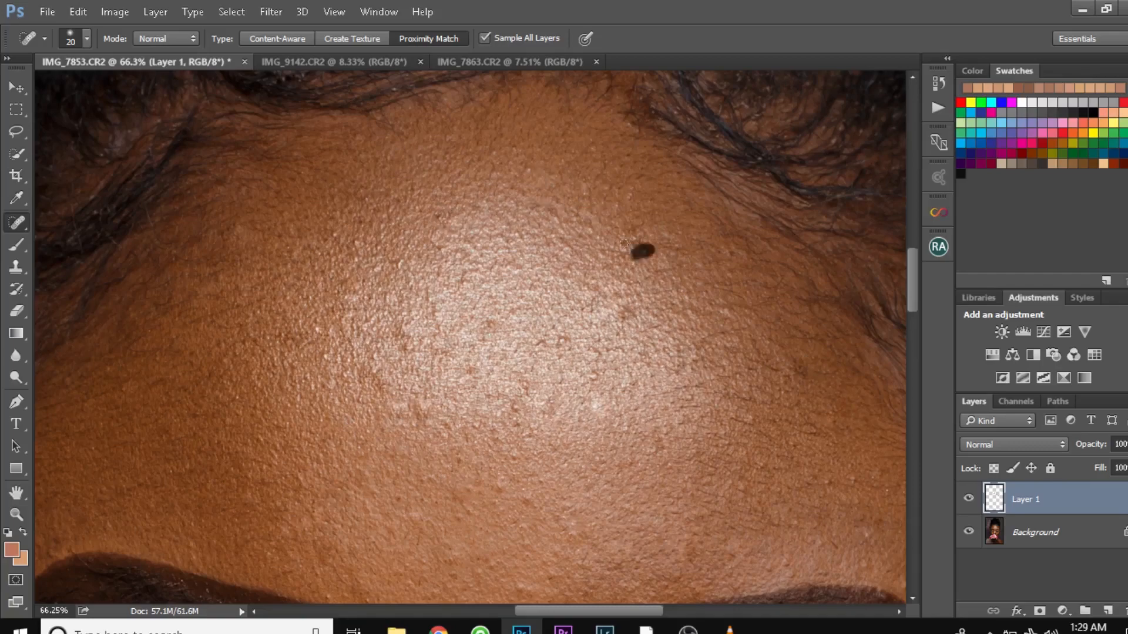
{"action": "left_click", "coordinate": [515, 459]}
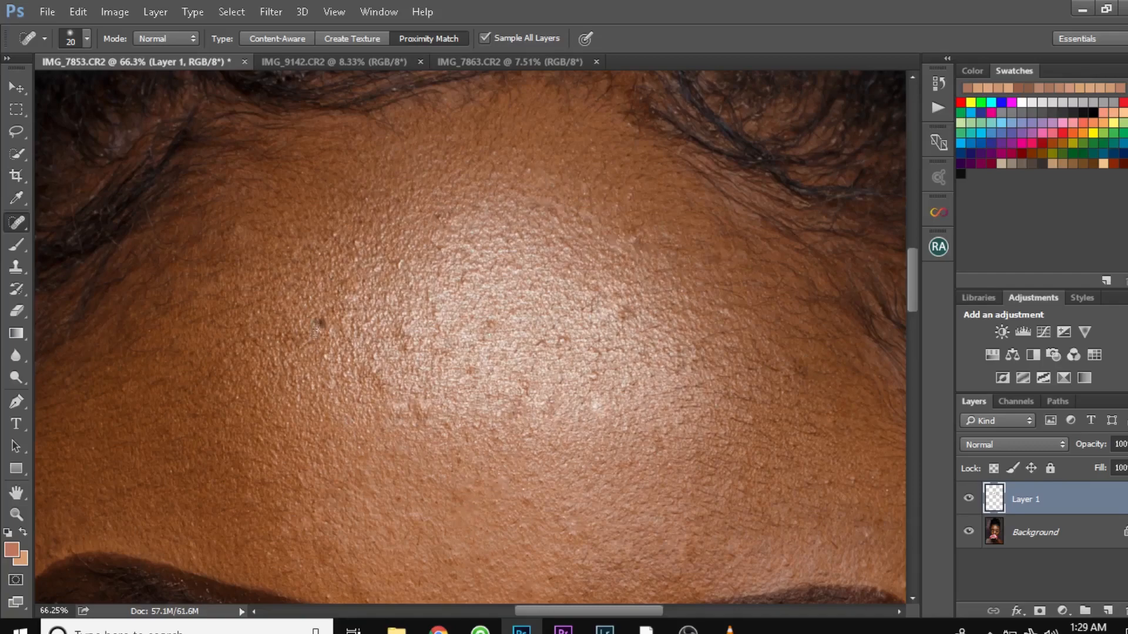
{"action": "left_click", "coordinate": [855, 480]}
{"action": "left_click", "coordinate": [563, 341]}
{"action": "left_click", "coordinate": [542, 344]}
{"action": "left_click", "coordinate": [527, 495]}
{"action": "left_click", "coordinate": [491, 324]}
{"action": "left_click", "coordinate": [486, 343]}
{"action": "left_click", "coordinate": [405, 344]}
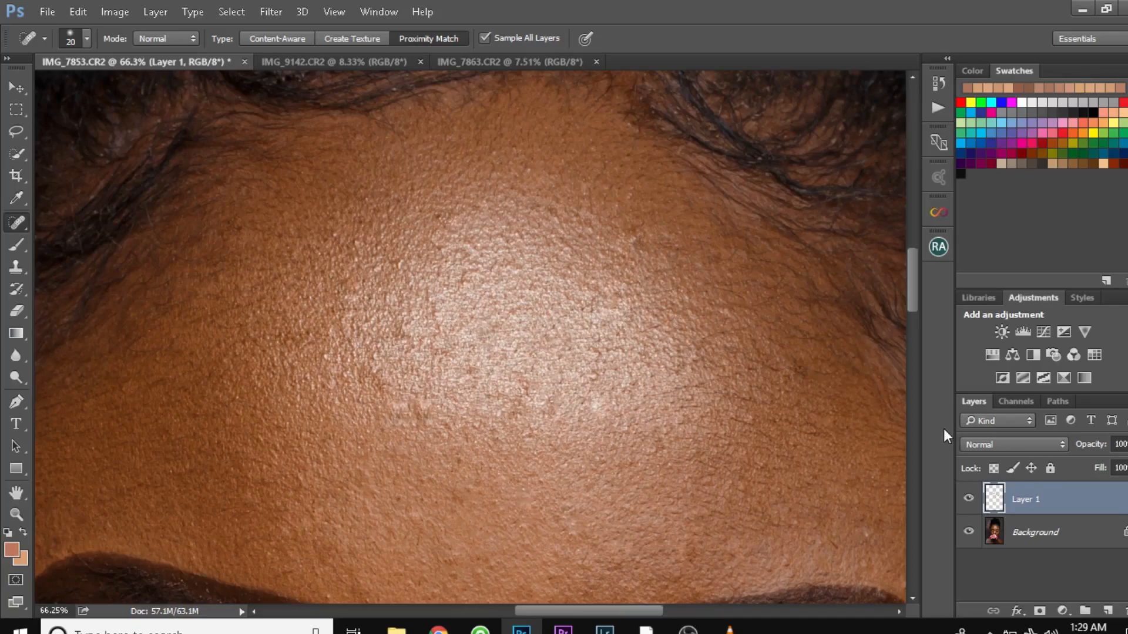
- Compare the forehead before and after retouching by hiding Layer 1 and showing it again
{"action": "left_click", "coordinate": [968, 499]}
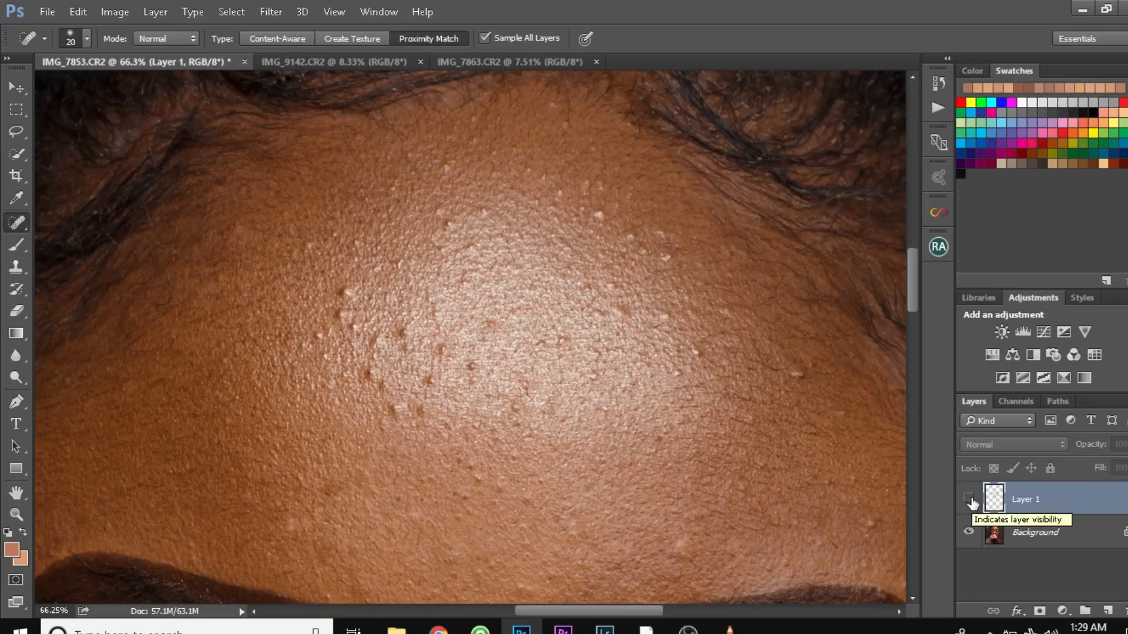
{"action": "left_click", "coordinate": [969, 499]}
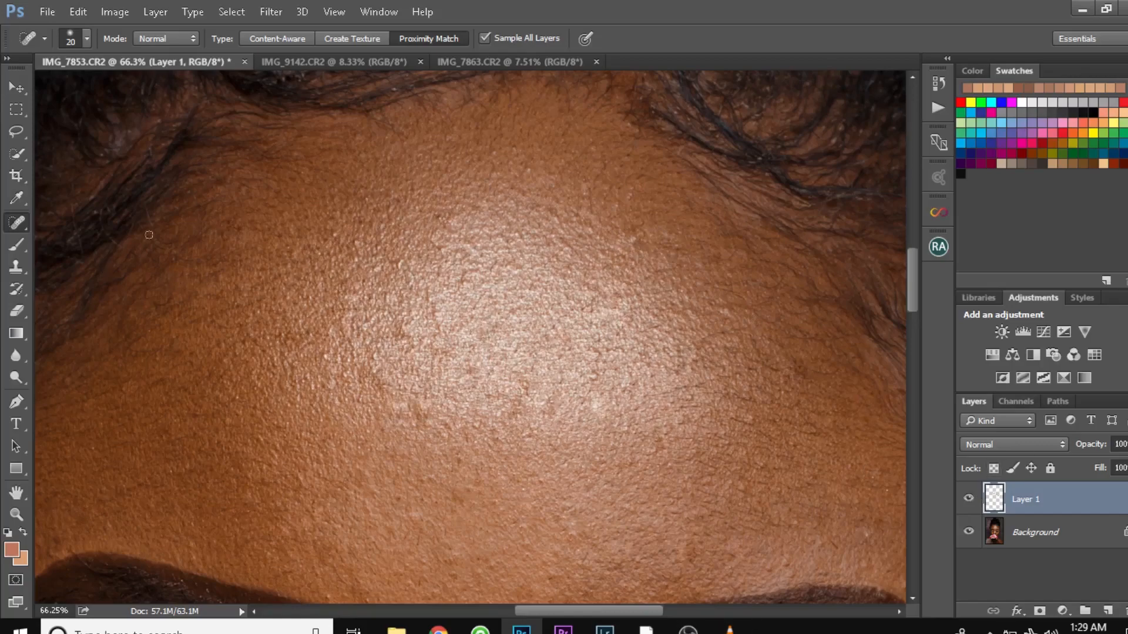
- Switch from the Spot Healing Brush to the Healing Brush tool
{"action": "right_click", "coordinate": [13, 228]}
{"action": "left_click", "coordinate": [70, 236]}
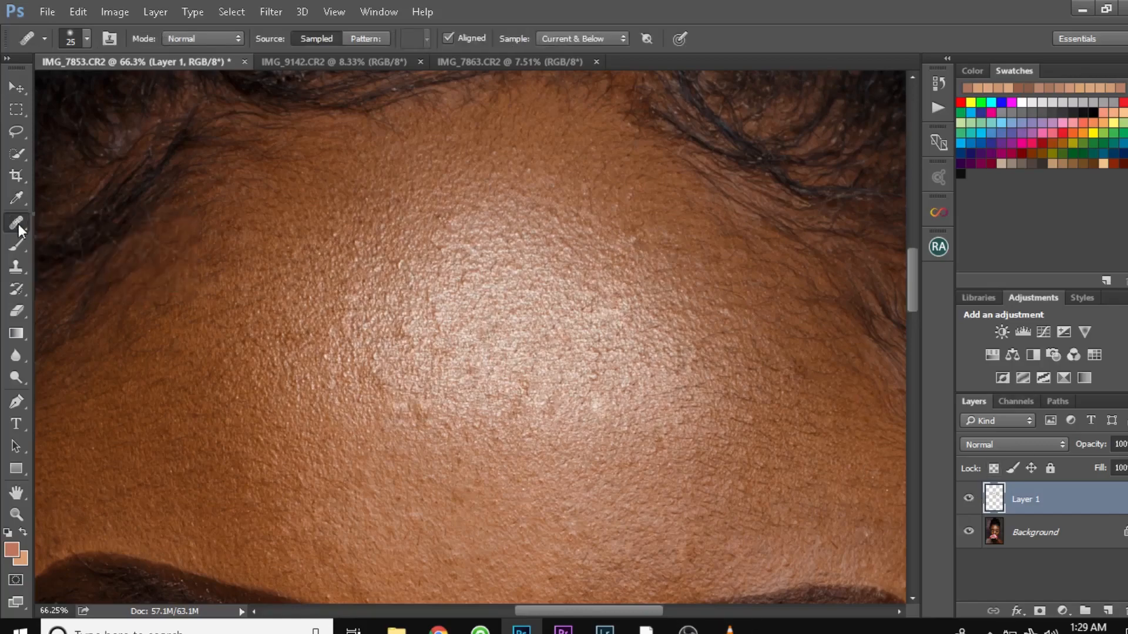
{"action": "right_click", "coordinate": [19, 223]}
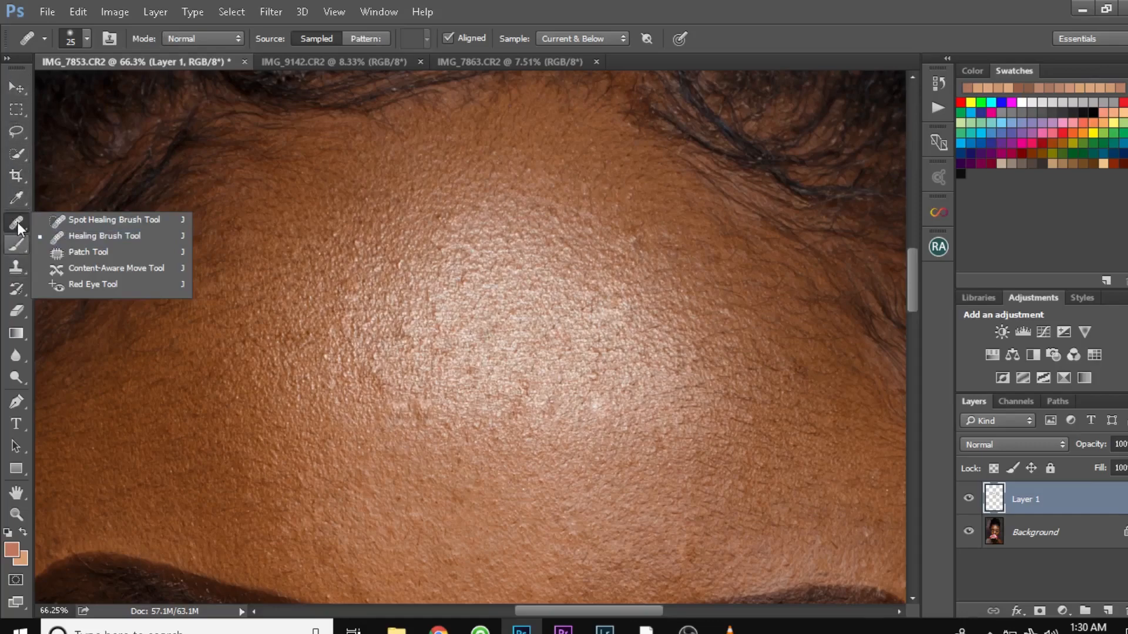
{"action": "left_click", "coordinate": [101, 239]}
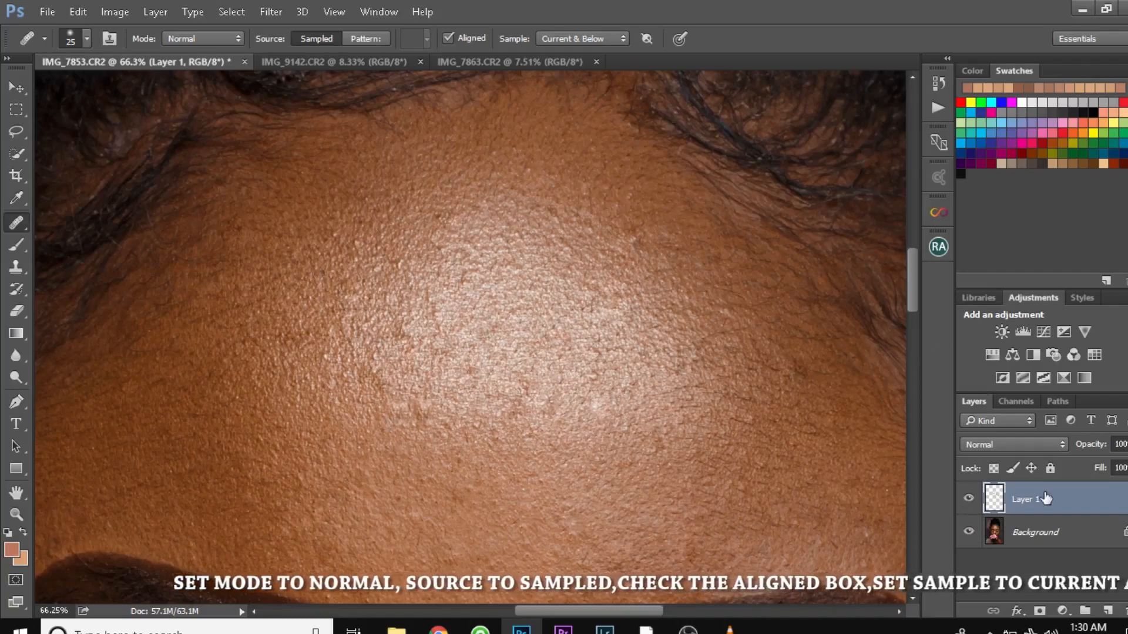
- Delete the spot-healed Layer 1 and add a new empty layer above the Background
{"action": "left_click_drag", "start_coordinate": [1100, 499], "coordinate": [1124, 610]}
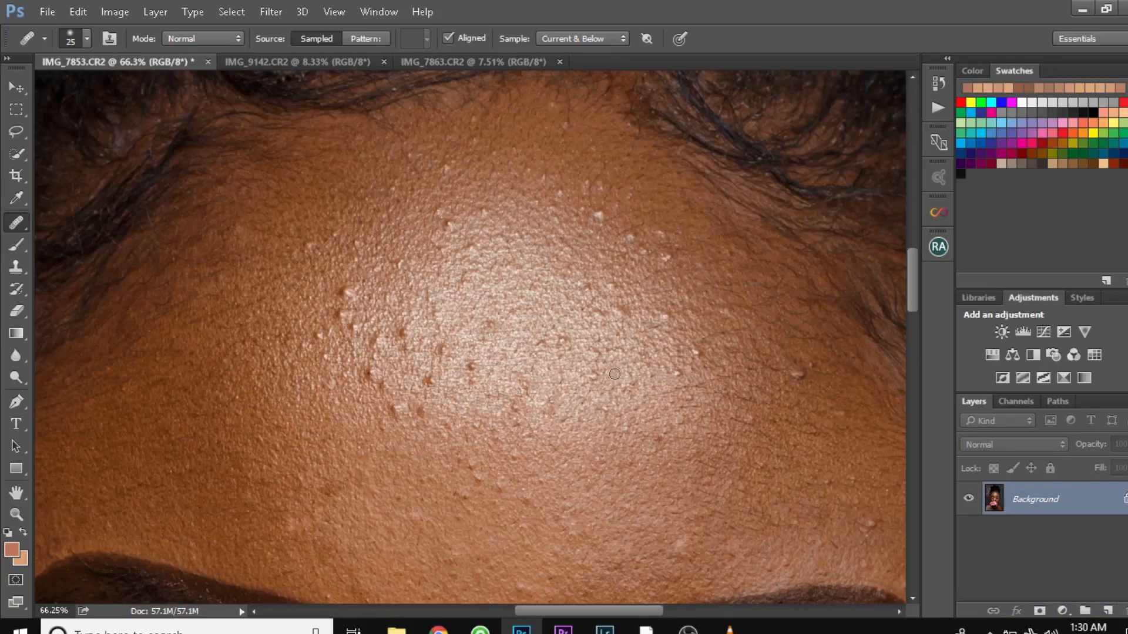
{"action": "left_click", "coordinate": [1108, 612]}
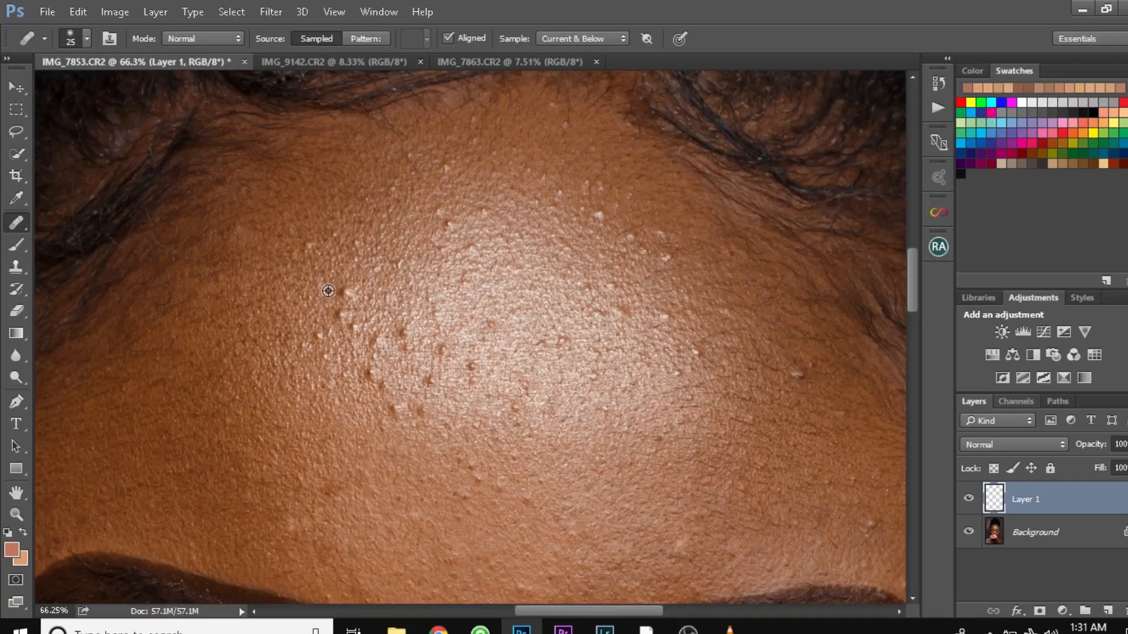
- Heal the bumps in the middle and lower part of the forehead highlight on Layer 1 with the 25 px Healing Brush, sampling clean skin nearby
{"action": "left_click", "coordinate": [326, 291], "text": "alt"}
{"action": "left_click", "coordinate": [381, 413], "text": "alt"}
{"action": "left_click", "coordinate": [392, 409]}
{"action": "left_click", "coordinate": [397, 411]}
{"action": "left_click", "coordinate": [403, 407]}
{"action": "left_click", "coordinate": [400, 433]}
{"action": "left_click", "coordinate": [385, 425]}
{"action": "left_click", "coordinate": [420, 408]}
{"action": "left_click", "coordinate": [471, 366]}
{"action": "left_click", "coordinate": [441, 349]}
{"action": "left_click", "coordinate": [403, 332]}
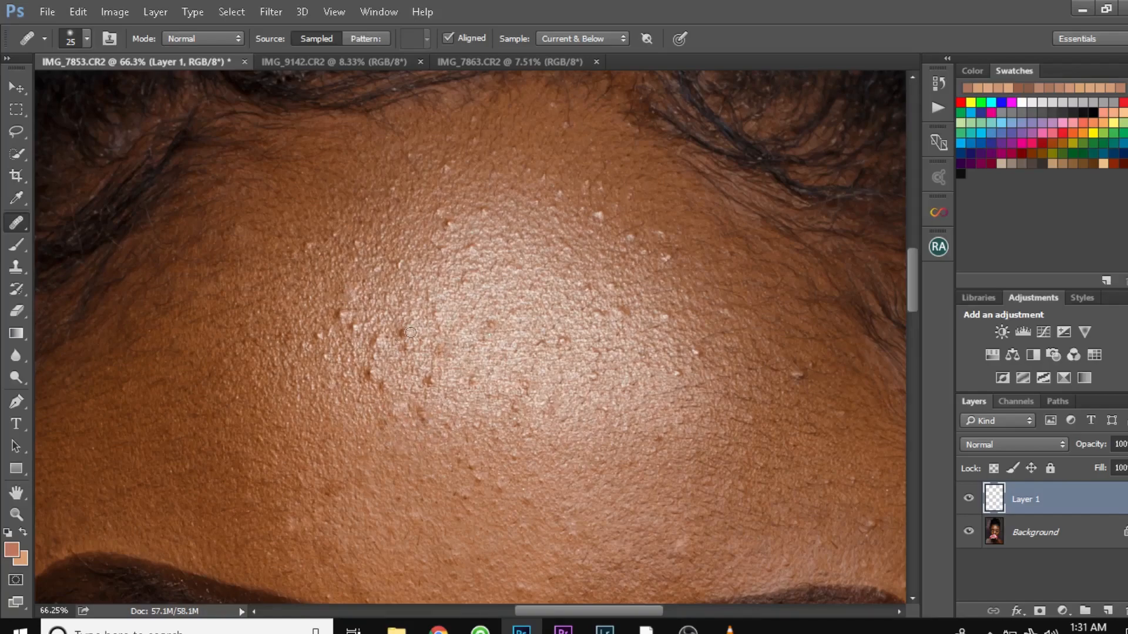
- Heal the remaining bumps along the forehead highlight's left side and upper edge using freshly sampled skin
{"action": "left_click", "coordinate": [320, 307], "text": "alt"}
{"action": "left_click", "coordinate": [339, 313]}
{"action": "left_click", "coordinate": [349, 318]}
{"action": "left_click", "coordinate": [321, 351], "text": "alt"}
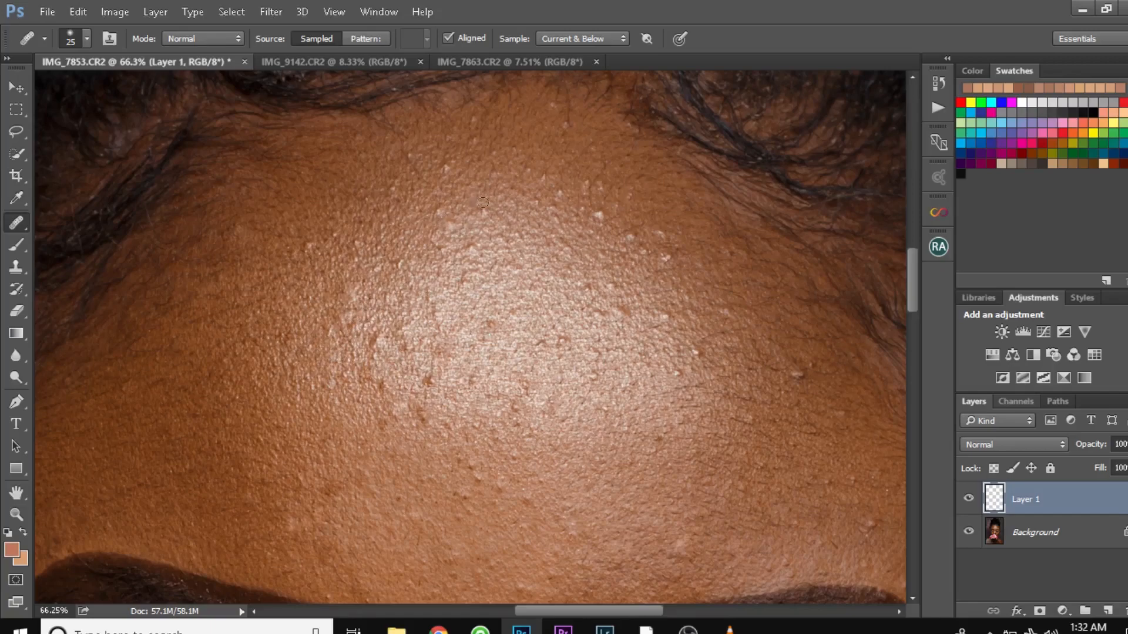
{"action": "left_click", "coordinate": [469, 233], "text": "alt"}
{"action": "left_click", "coordinate": [454, 228]}
{"action": "key", "text": "alt"}
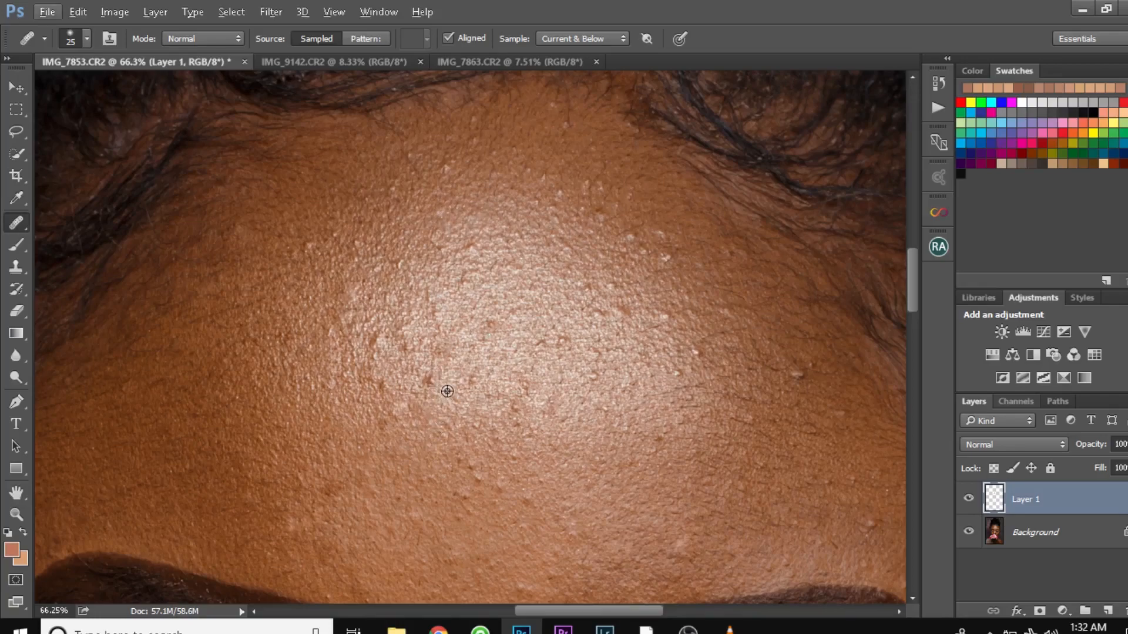
- Heal the blemishes at the lower left of the forehead highlight and the spots just below it
{"action": "left_click", "coordinate": [448, 391], "text": "alt"}
{"action": "left_click", "coordinate": [429, 380]}
{"action": "left_click", "coordinate": [373, 417]}
{"action": "left_click", "coordinate": [387, 389]}
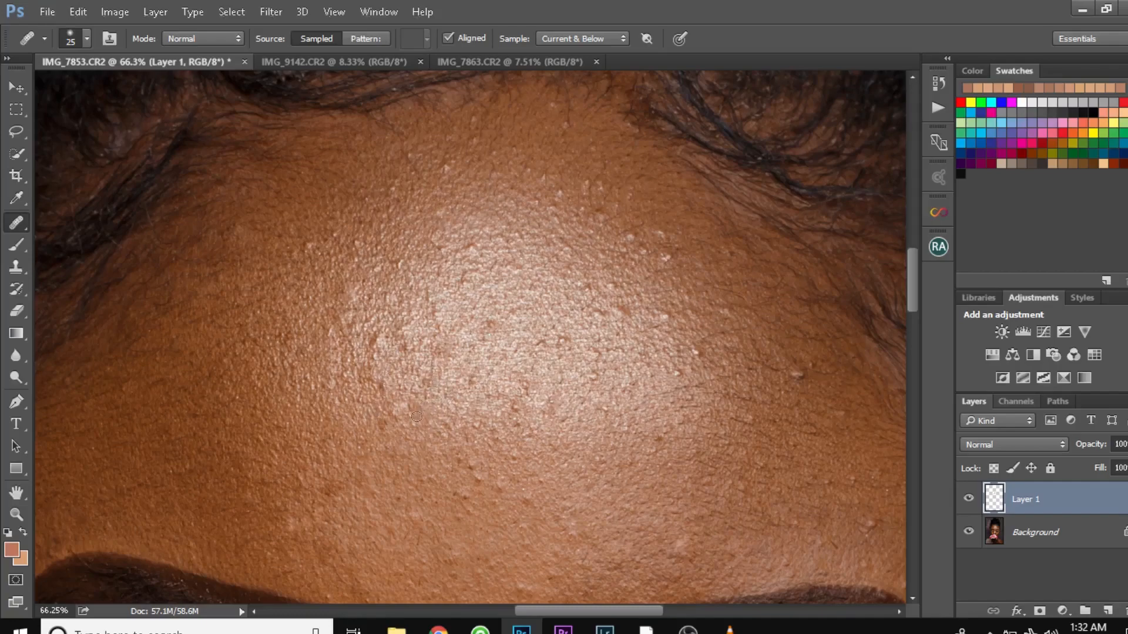
{"action": "left_click", "coordinate": [445, 469], "text": "alt"}
{"action": "left_click", "coordinate": [498, 491]}
{"action": "left_click", "coordinate": [478, 478]}
- Compare the forehead before and after the Healing Brush work by toggling Layer 1's visibility
{"action": "left_click", "coordinate": [968, 501]}
{"action": "left_click", "coordinate": [968, 501]}
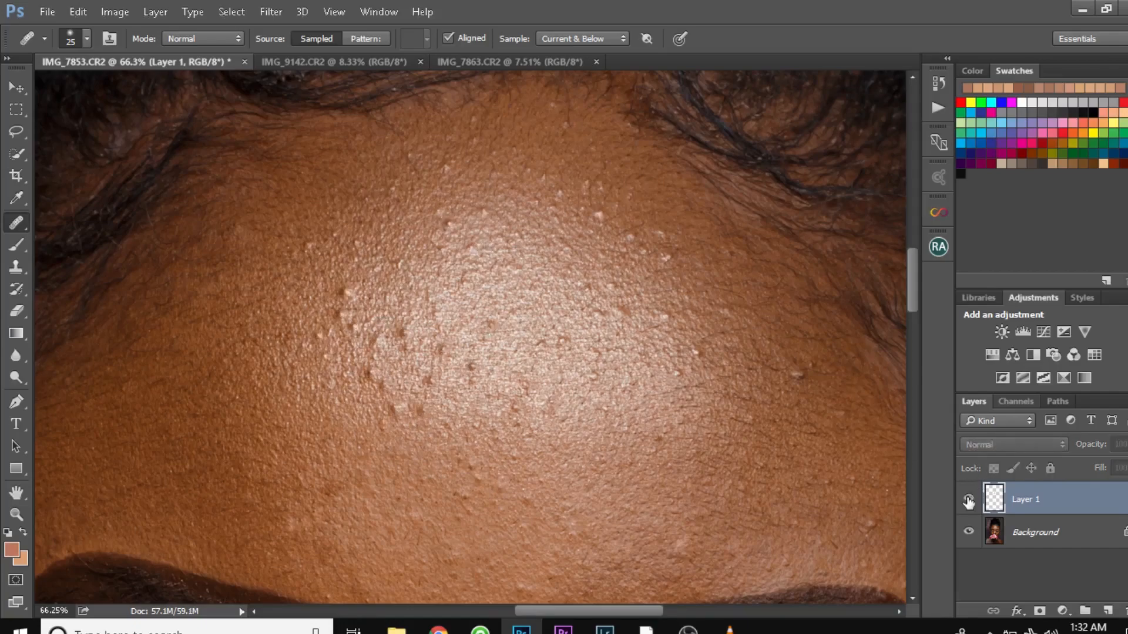
{"action": "left_click", "coordinate": [968, 501]}
{"action": "left_click", "coordinate": [968, 501]}
{"action": "left_click", "coordinate": [968, 501]}
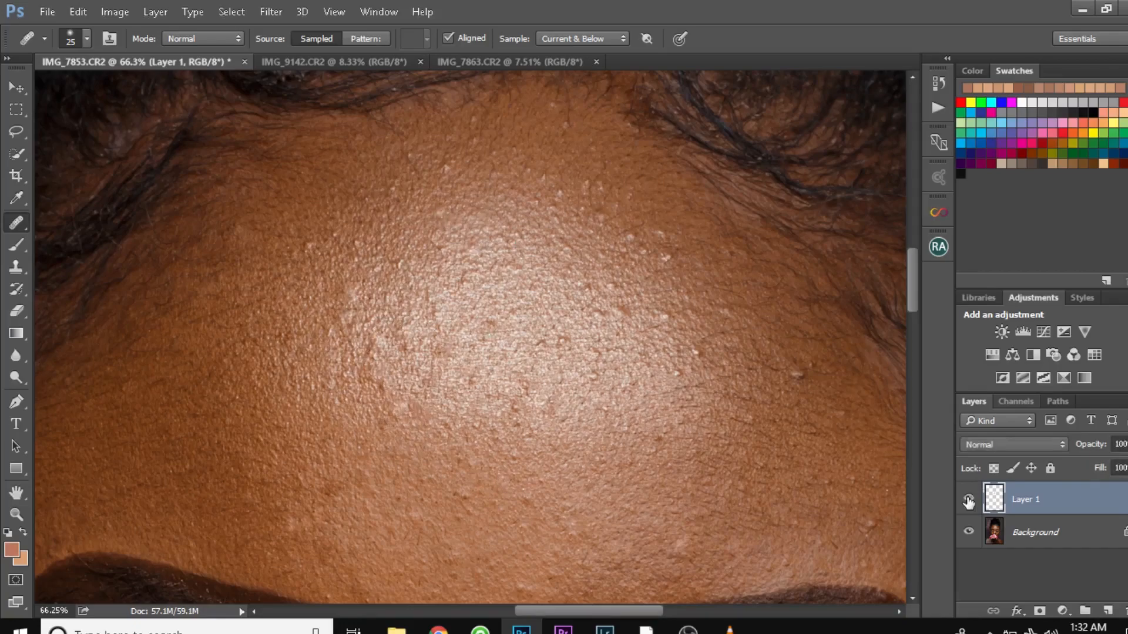
{"action": "left_click", "coordinate": [968, 501]}
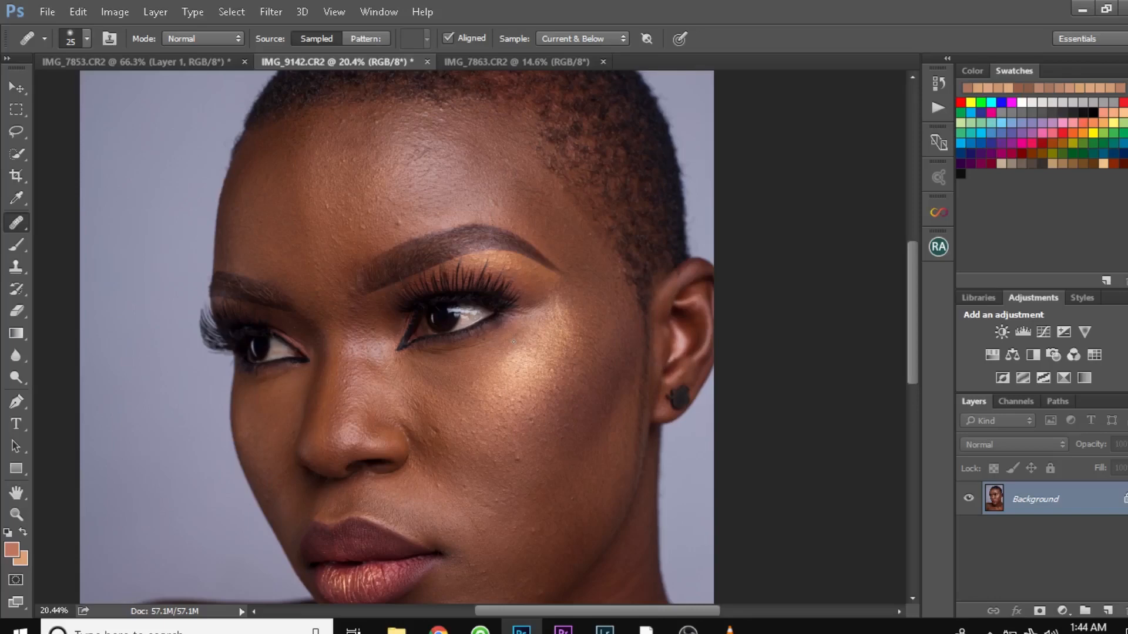
- Switch to the Patch Tool in IMG_9142.CR2 and duplicate the Background layer for the retouching
{"action": "right_click", "coordinate": [20, 222]}
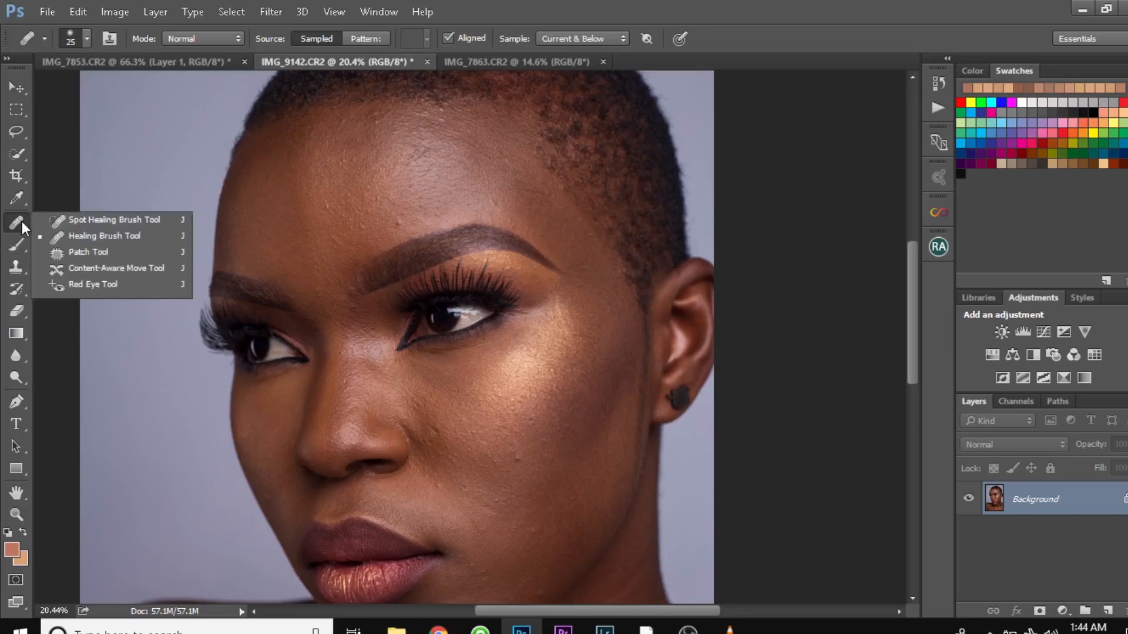
{"action": "left_click", "coordinate": [51, 253]}
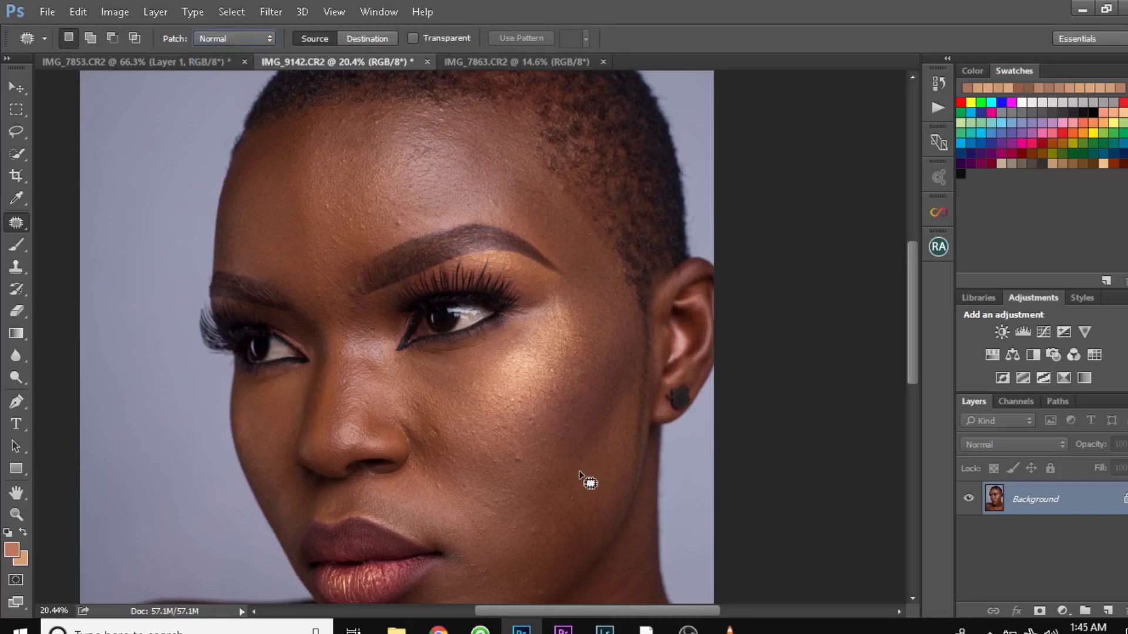
{"action": "left_click_drag", "start_coordinate": [912, 332], "coordinate": [914, 373]}
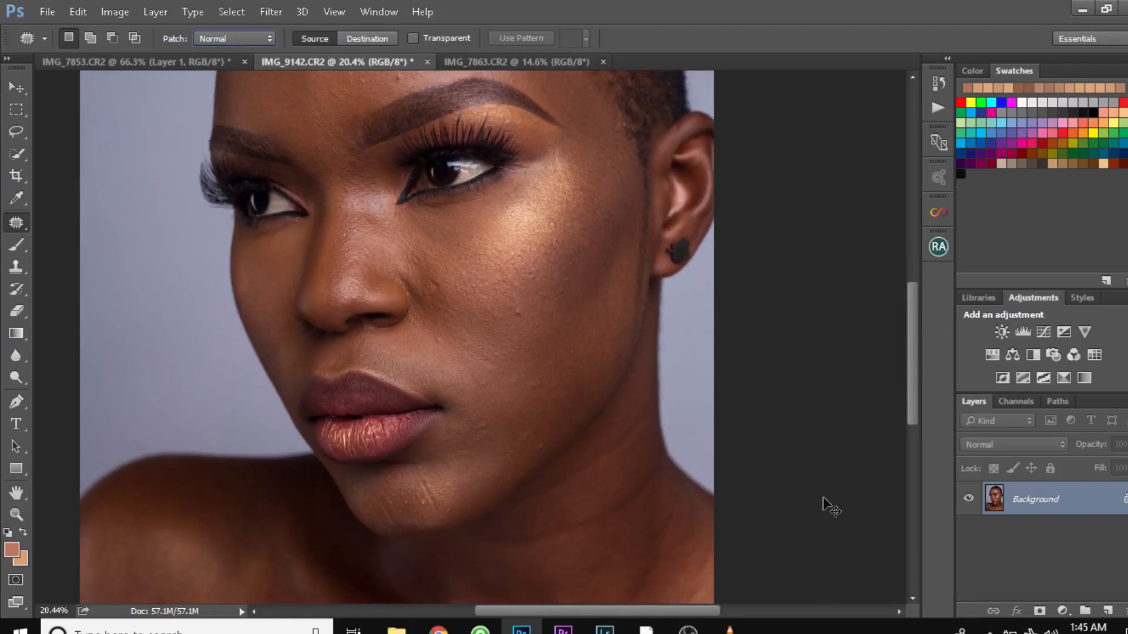
{"action": "key", "text": "ctrl+j"}
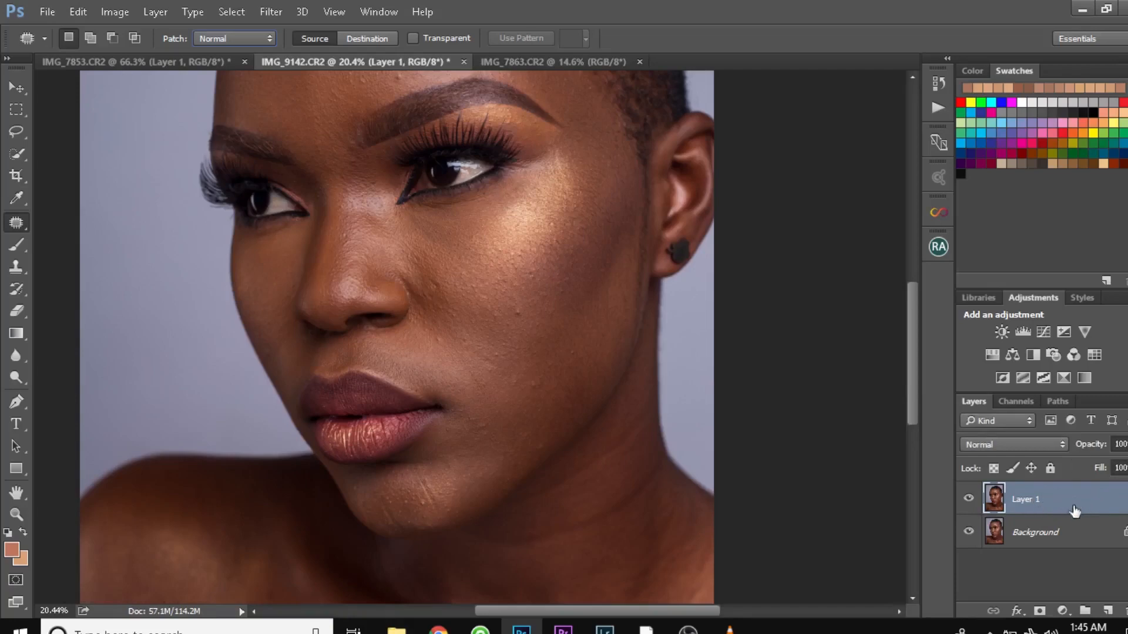
{"action": "left_click_drag", "start_coordinate": [1076, 514], "coordinate": [1107, 611]}
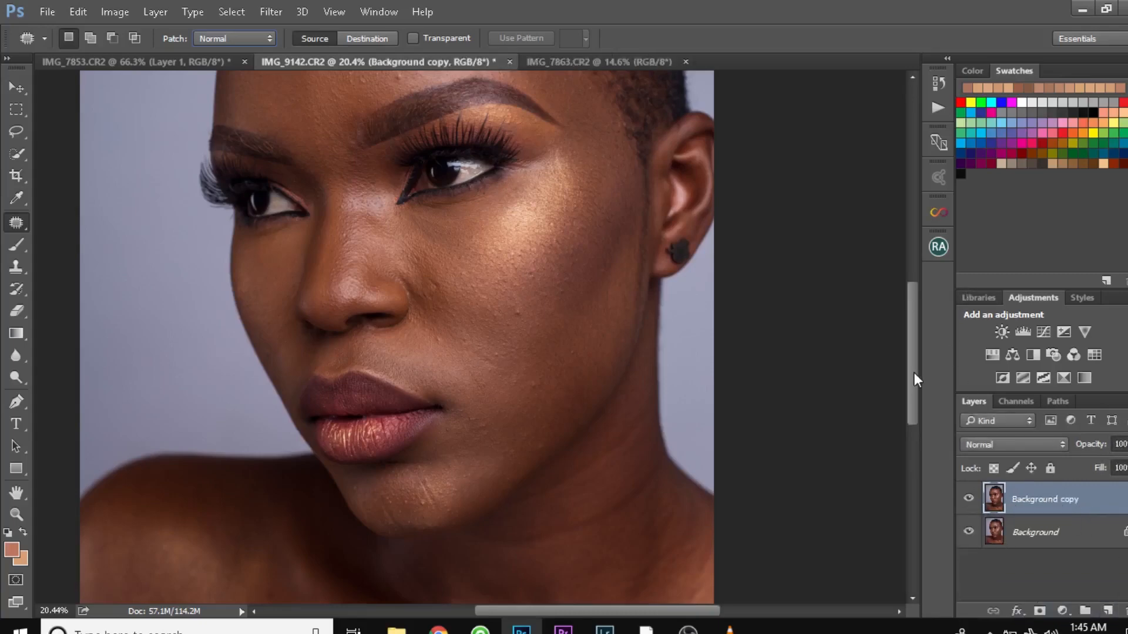
- Patch the crease across the neck below the jaw with smooth skin from just beside it
{"action": "left_click_drag", "start_coordinate": [914, 373], "coordinate": [914, 363]}
{"action": "scroll", "coordinate": [647, 393], "scroll_direction": "down", "scroll_amount": 3}
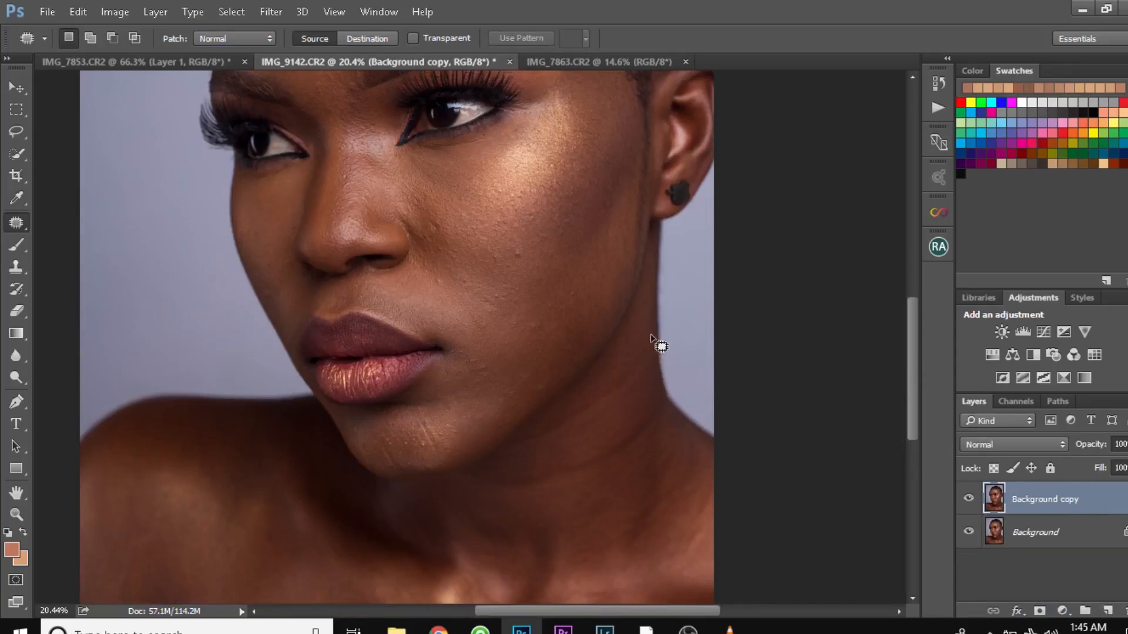
{"action": "mouse_move", "coordinate": [650, 336]}
{"action": "left_mouse_down"}
{"action": "mouse_move", "coordinate": [616, 378]}
{"action": "mouse_move", "coordinate": [528, 440]}
{"action": "mouse_move", "coordinate": [607, 409]}
{"action": "mouse_move", "coordinate": [652, 341]}
{"action": "left_mouse_up"}
{"action": "mouse_move", "coordinate": [629, 386]}
{"action": "left_mouse_down"}
{"action": "mouse_move", "coordinate": [631, 411]}
{"action": "mouse_move", "coordinate": [652, 411]}
{"action": "mouse_move", "coordinate": [622, 449]}
{"action": "mouse_move", "coordinate": [506, 470]}
{"action": "mouse_move", "coordinate": [501, 487]}
{"action": "mouse_move", "coordinate": [550, 484]}
{"action": "mouse_move", "coordinate": [621, 453]}
{"action": "mouse_move", "coordinate": [661, 418]}
{"action": "mouse_move", "coordinate": [657, 393]}
{"action": "left_mouse_up"}
{"action": "left_click", "coordinate": [613, 432]}
{"action": "left_click_drag", "start_coordinate": [652, 440], "coordinate": [639, 420]}
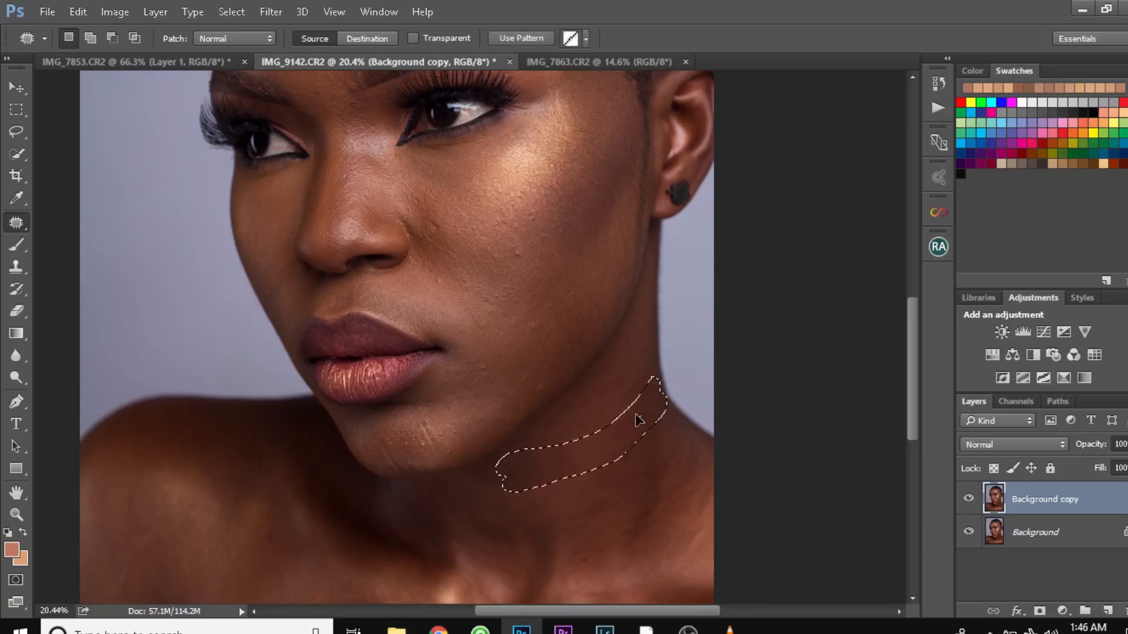
- Patch the lines on the chin with clean neighbouring skin and clear the selection
{"action": "scroll", "coordinate": [436, 432], "scroll_direction": "up", "scroll_amount": 1}
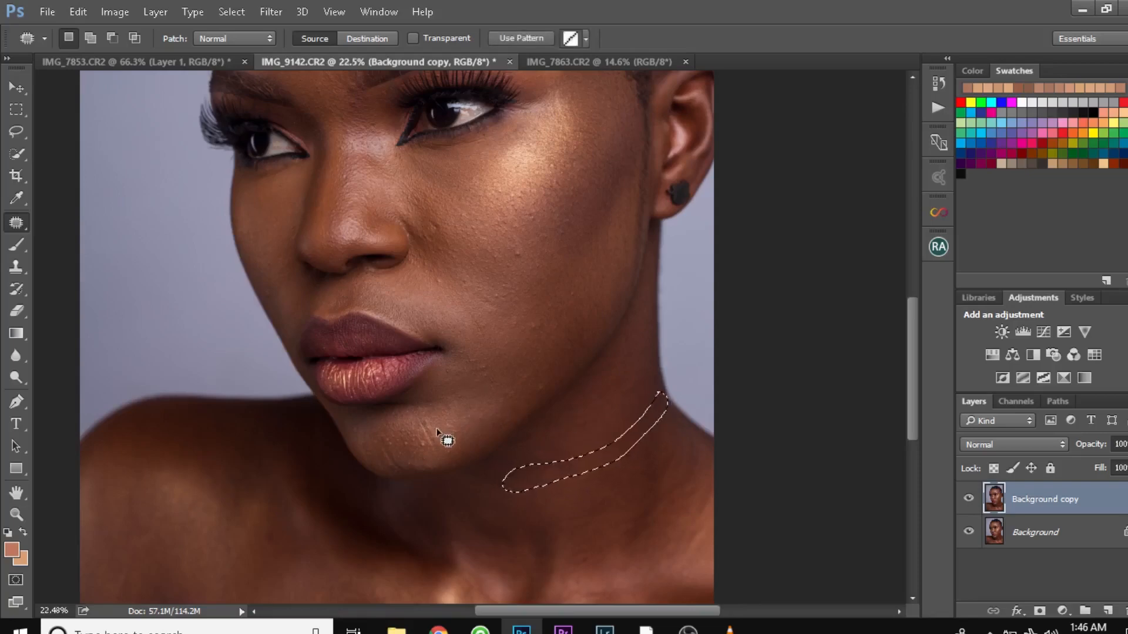
{"action": "mouse_move", "coordinate": [423, 433]}
{"action": "left_mouse_down"}
{"action": "mouse_move", "coordinate": [413, 410]}
{"action": "mouse_move", "coordinate": [436, 462]}
{"action": "mouse_move", "coordinate": [436, 438]}
{"action": "mouse_move", "coordinate": [442, 453]}
{"action": "mouse_move", "coordinate": [457, 440]}
{"action": "mouse_move", "coordinate": [426, 448]}
{"action": "mouse_move", "coordinate": [456, 464]}
{"action": "left_mouse_up"}
{"action": "left_click", "coordinate": [474, 434]}
{"action": "mouse_move", "coordinate": [372, 433]}
{"action": "left_mouse_down"}
{"action": "mouse_move", "coordinate": [404, 477]}
{"action": "mouse_move", "coordinate": [382, 447]}
{"action": "mouse_move", "coordinate": [397, 474]}
{"action": "mouse_move", "coordinate": [385, 464]}
{"action": "left_mouse_up"}
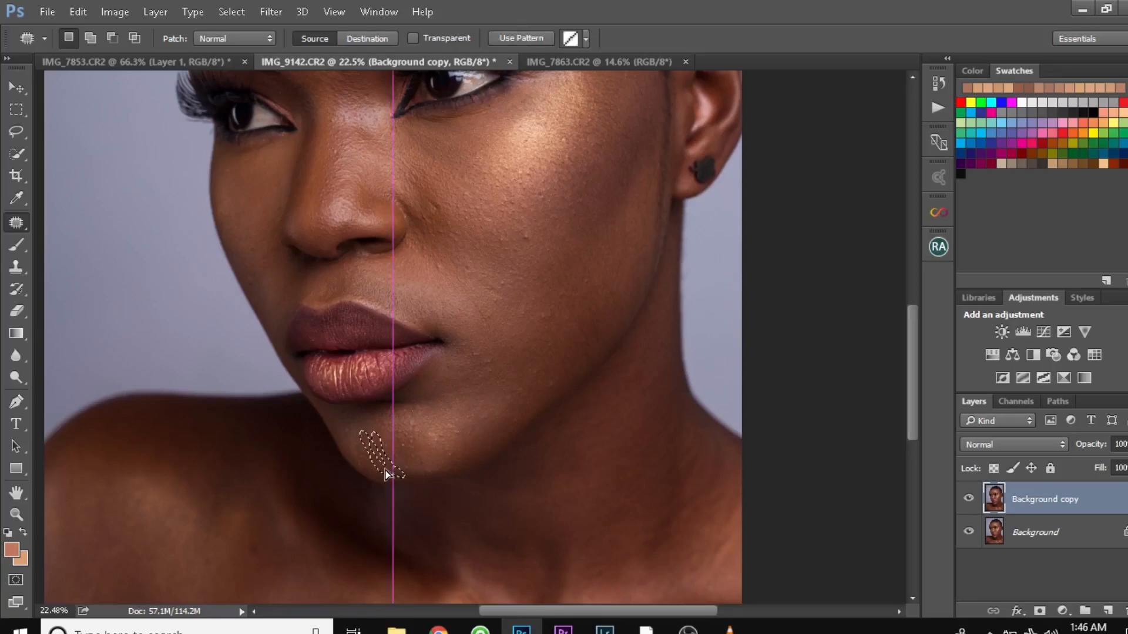
{"action": "key", "text": "ctrl+d"}
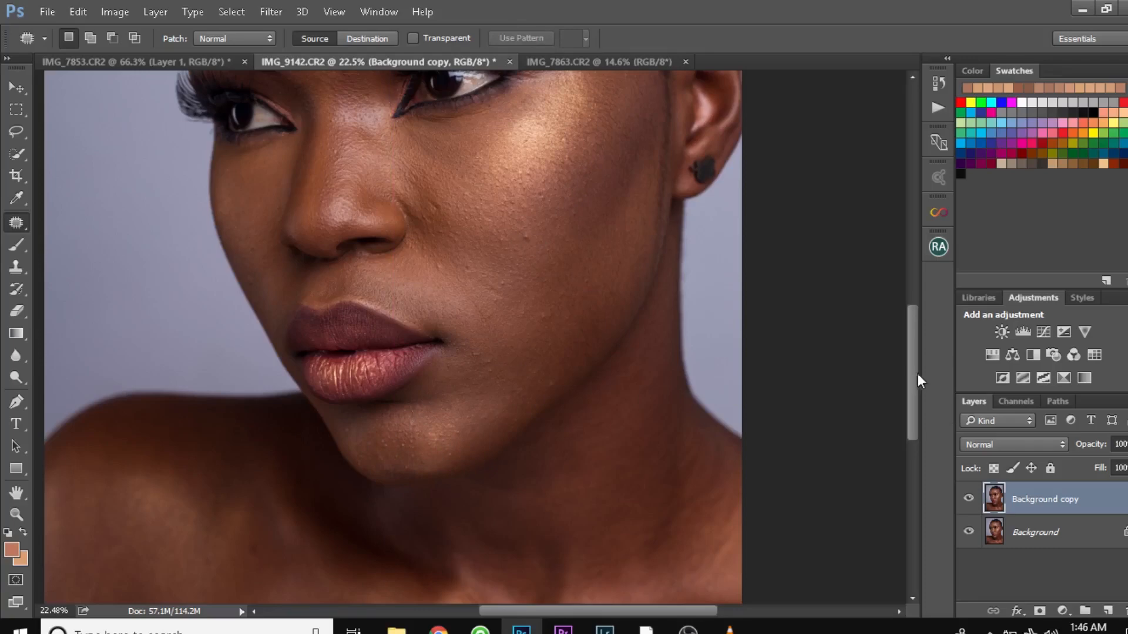
{"action": "left_click_drag", "start_coordinate": [917, 374], "coordinate": [916, 396]}
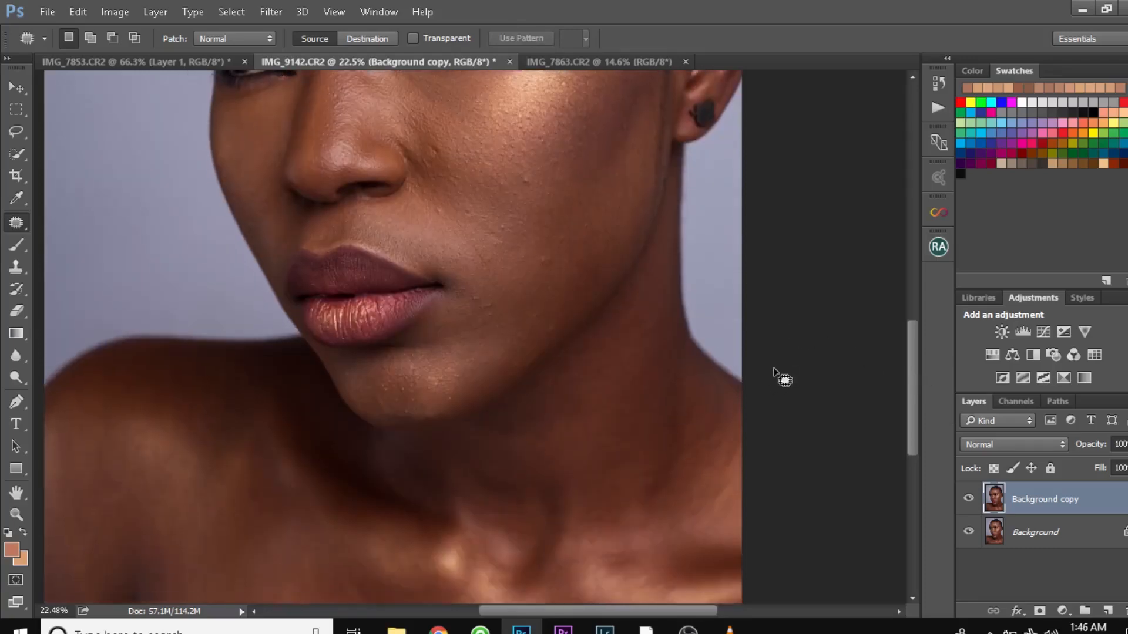
- Switch to the IMG_7863.CR2 document and choose the Content-Aware Move Tool in Extend mode
{"action": "left_click", "coordinate": [585, 63]}
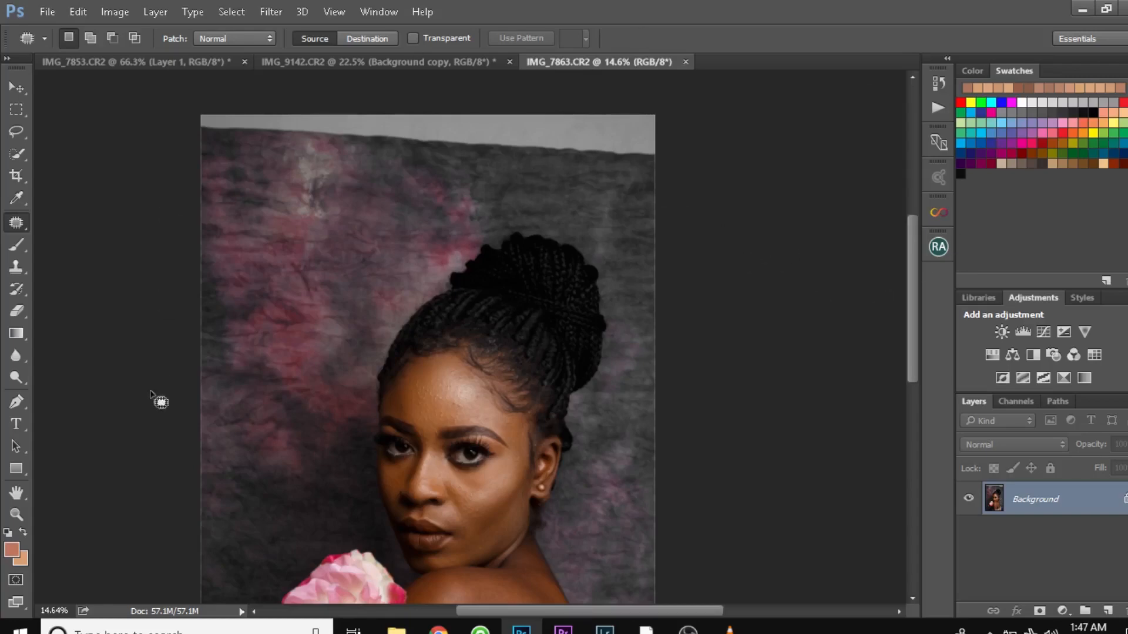
{"action": "right_click", "coordinate": [20, 225]}
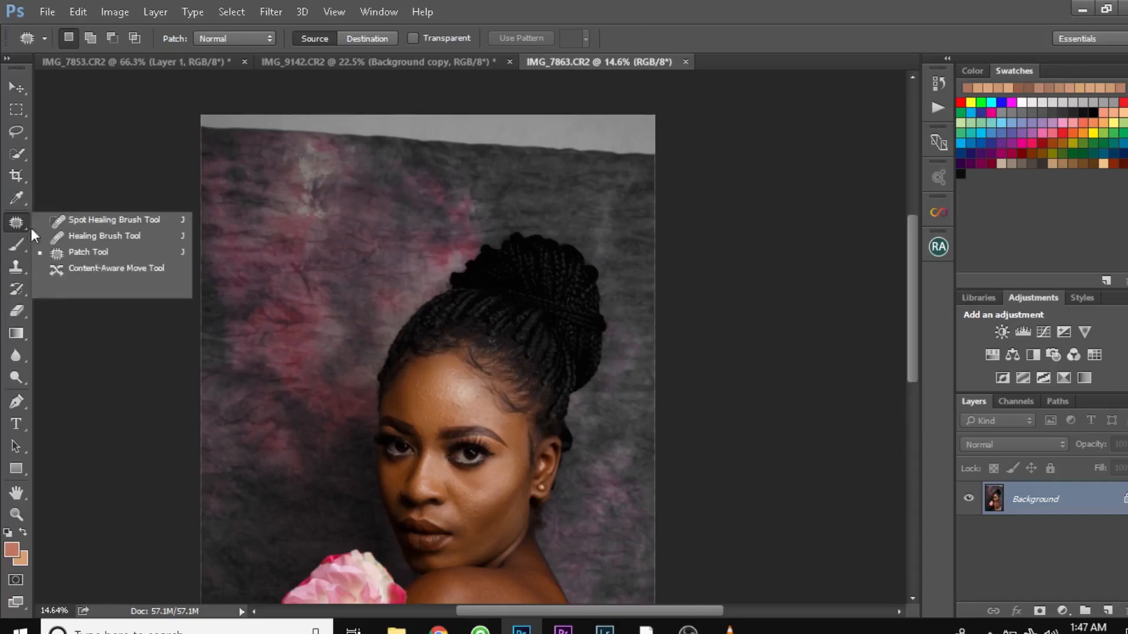
{"action": "left_click", "coordinate": [49, 235]}
{"action": "right_click", "coordinate": [16, 224]}
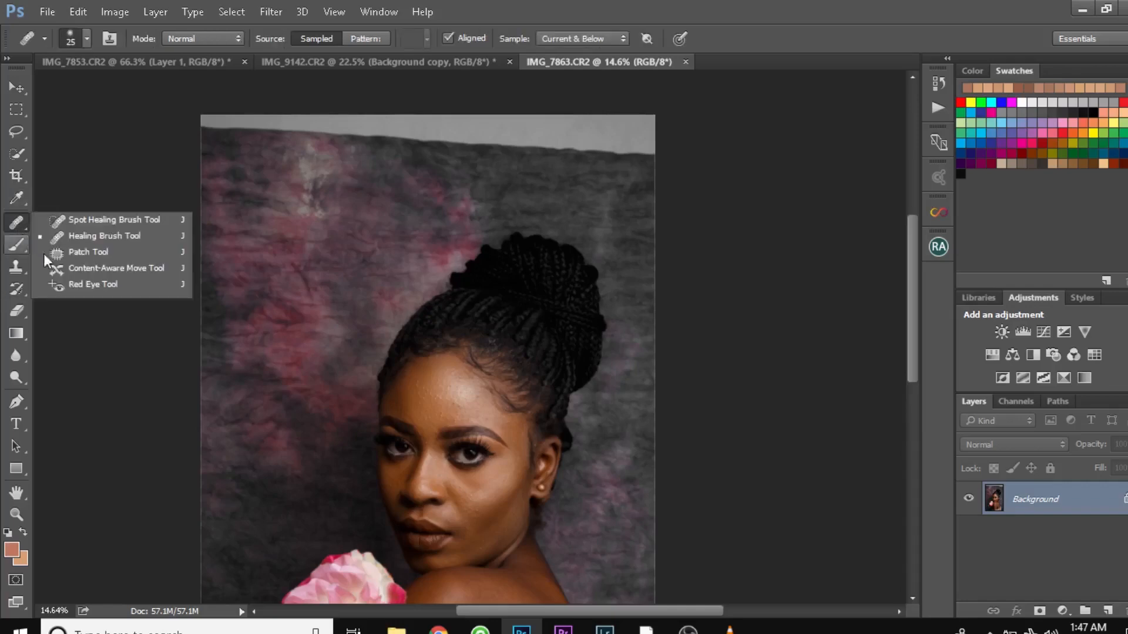
{"action": "left_click", "coordinate": [76, 270]}
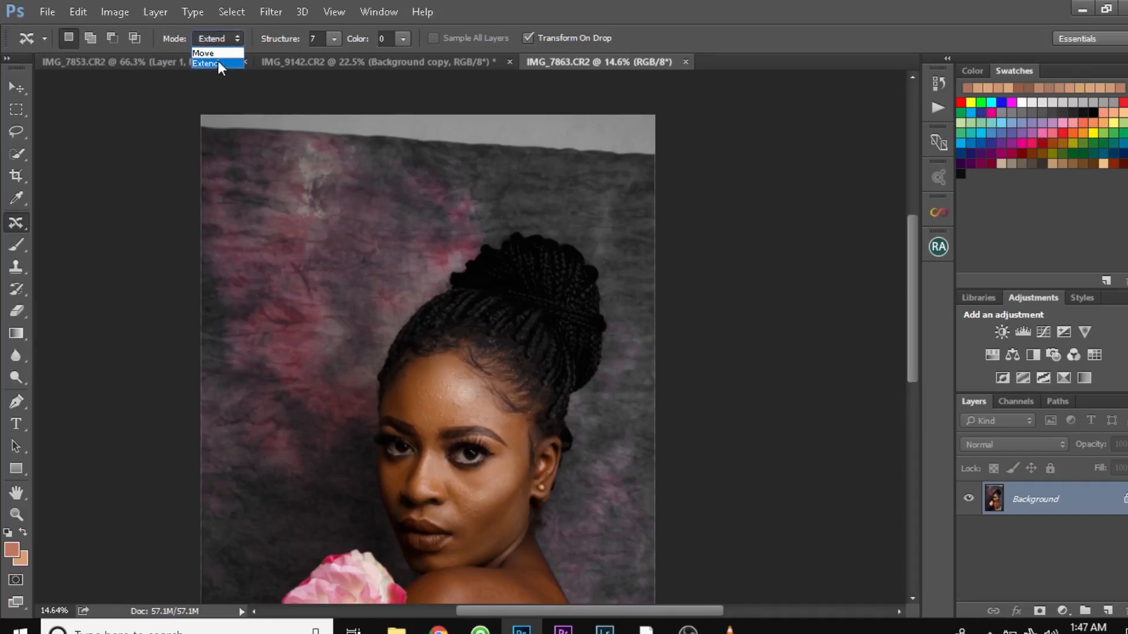
{"action": "left_click", "coordinate": [217, 62]}
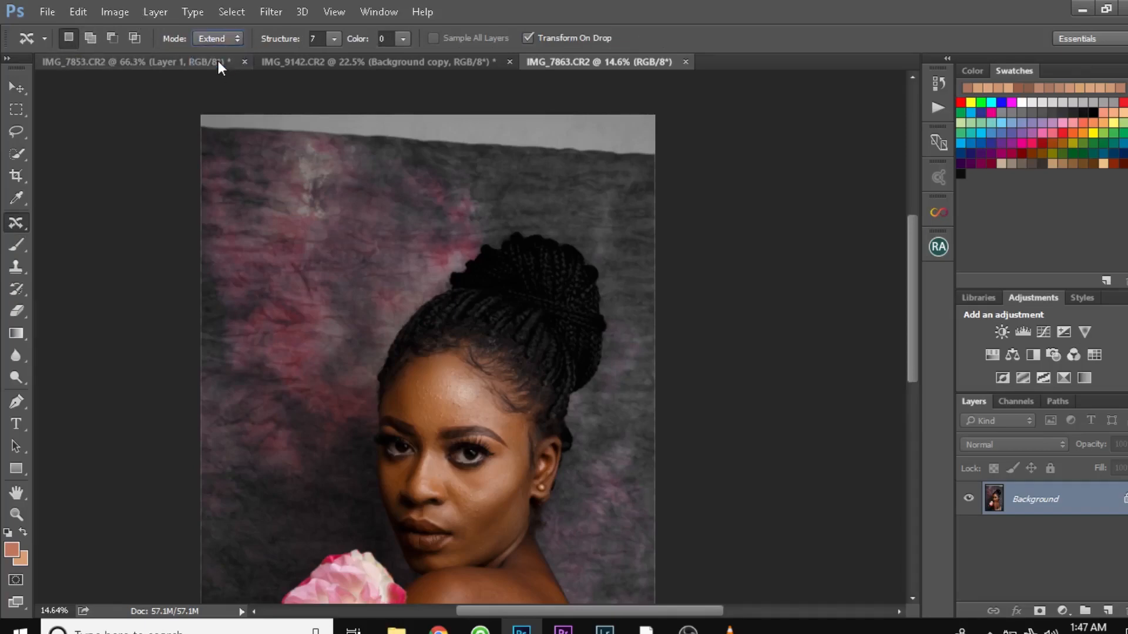
- Try a Structure of 3 and a Color of 3 for the Content-Aware Move Tool, returning them to 7 and 0
{"action": "left_click", "coordinate": [333, 39]}
{"action": "left_click_drag", "start_coordinate": [330, 58], "coordinate": [299, 55]}
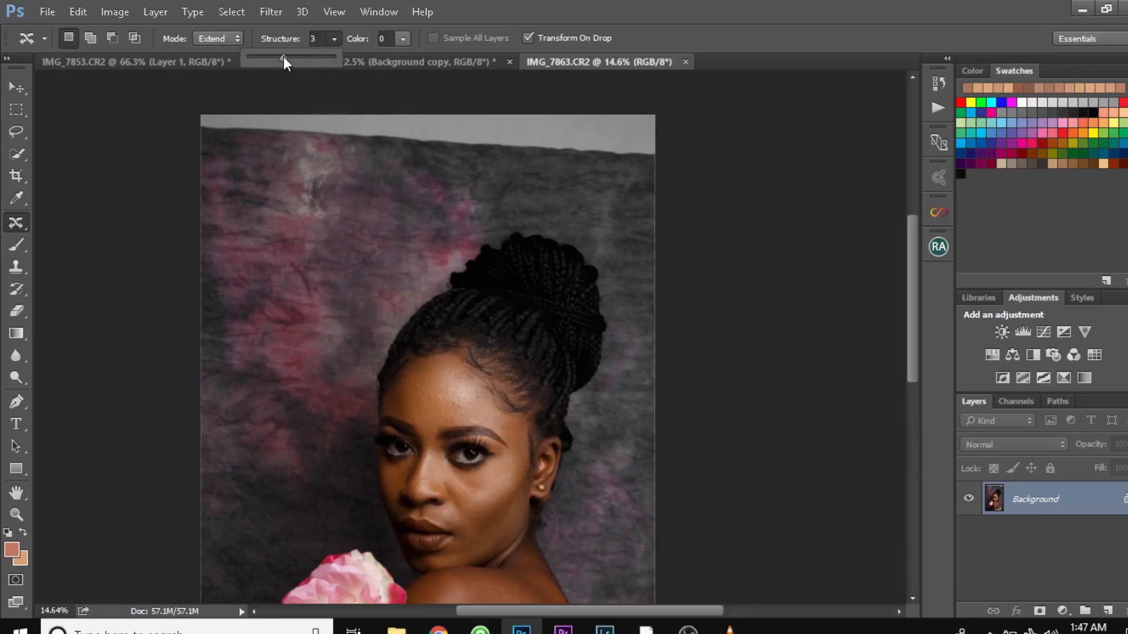
{"action": "left_click_drag", "start_coordinate": [284, 56], "coordinate": [338, 60]}
{"action": "left_click", "coordinate": [403, 38]}
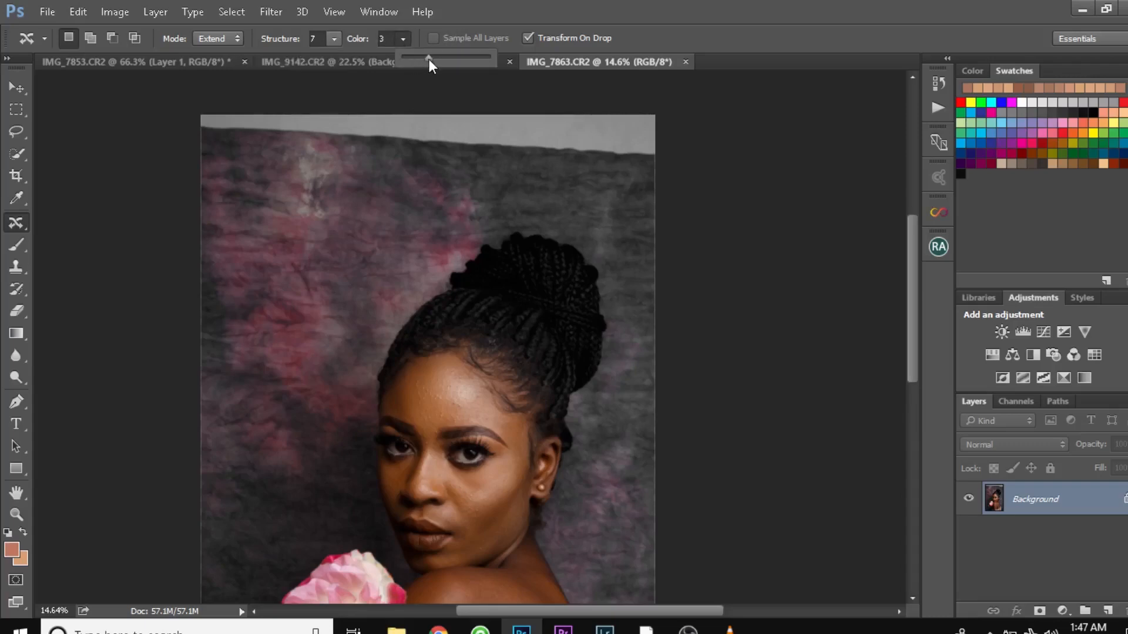
{"action": "left_click_drag", "start_coordinate": [428, 58], "coordinate": [401, 58]}
- Duplicate the Background layer and extend a slightly enlarged strip of backdrop from above the hair bun over the photo's upper-right gap
{"action": "key", "text": "ctrl+j"}
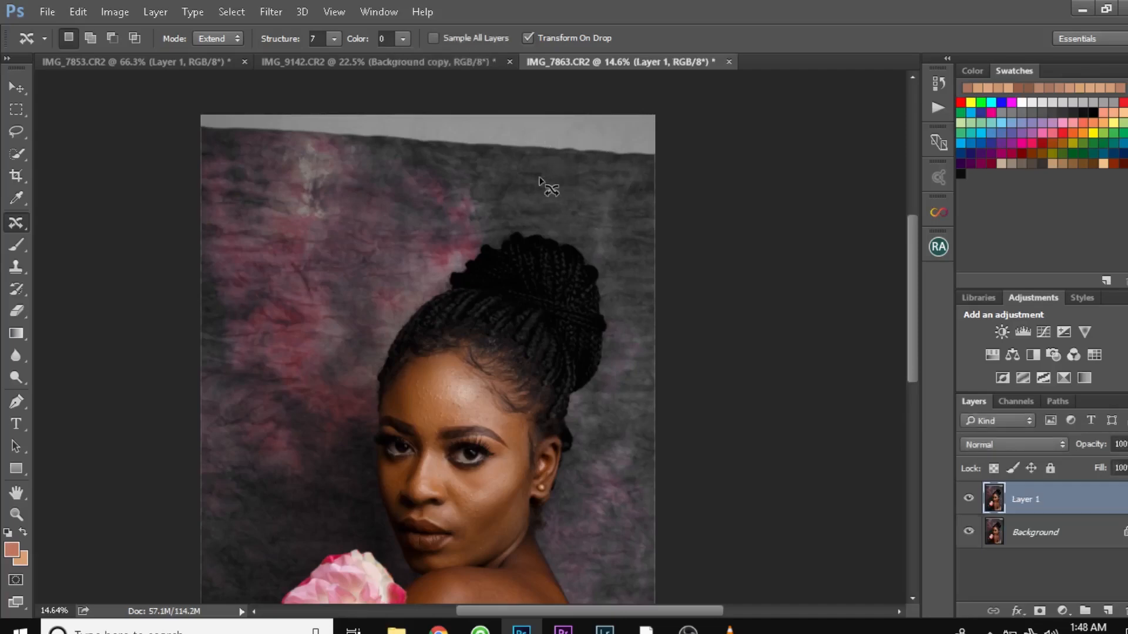
{"action": "mouse_move", "coordinate": [472, 169]}
{"action": "left_mouse_down"}
{"action": "mouse_move", "coordinate": [448, 183]}
{"action": "mouse_move", "coordinate": [449, 198]}
{"action": "mouse_move", "coordinate": [596, 228]}
{"action": "mouse_move", "coordinate": [653, 226]}
{"action": "mouse_move", "coordinate": [666, 208]}
{"action": "mouse_move", "coordinate": [658, 174]}
{"action": "mouse_move", "coordinate": [614, 164]}
{"action": "mouse_move", "coordinate": [485, 161]}
{"action": "mouse_move", "coordinate": [449, 167]}
{"action": "mouse_move", "coordinate": [444, 179]}
{"action": "mouse_move", "coordinate": [461, 172]}
{"action": "left_mouse_up"}
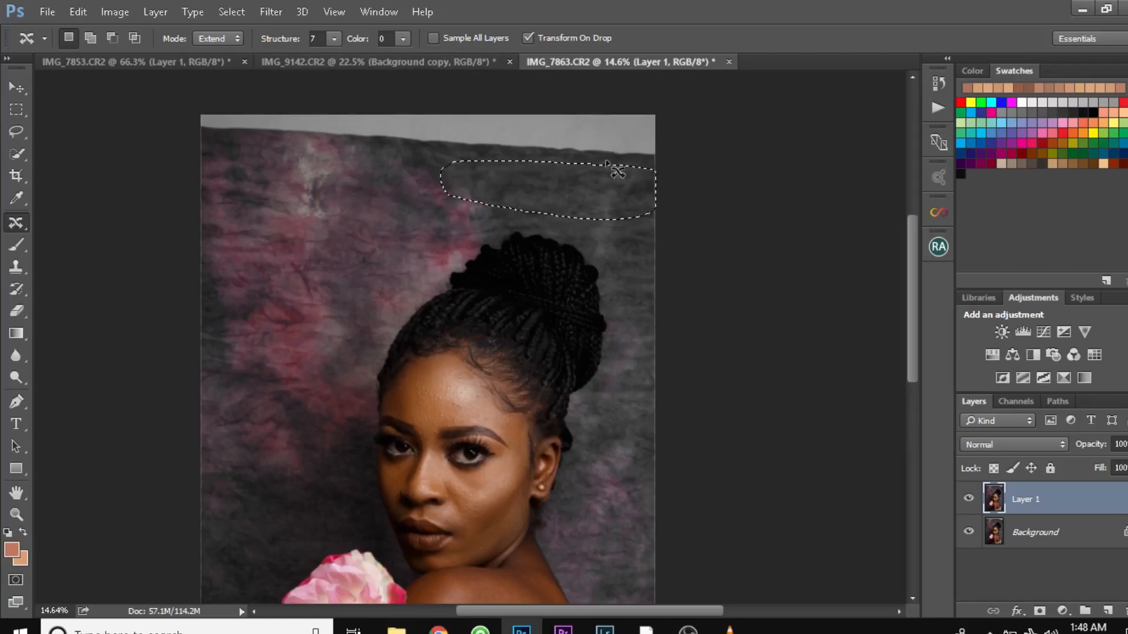
{"action": "left_click_drag", "start_coordinate": [622, 200], "coordinate": [629, 151]}
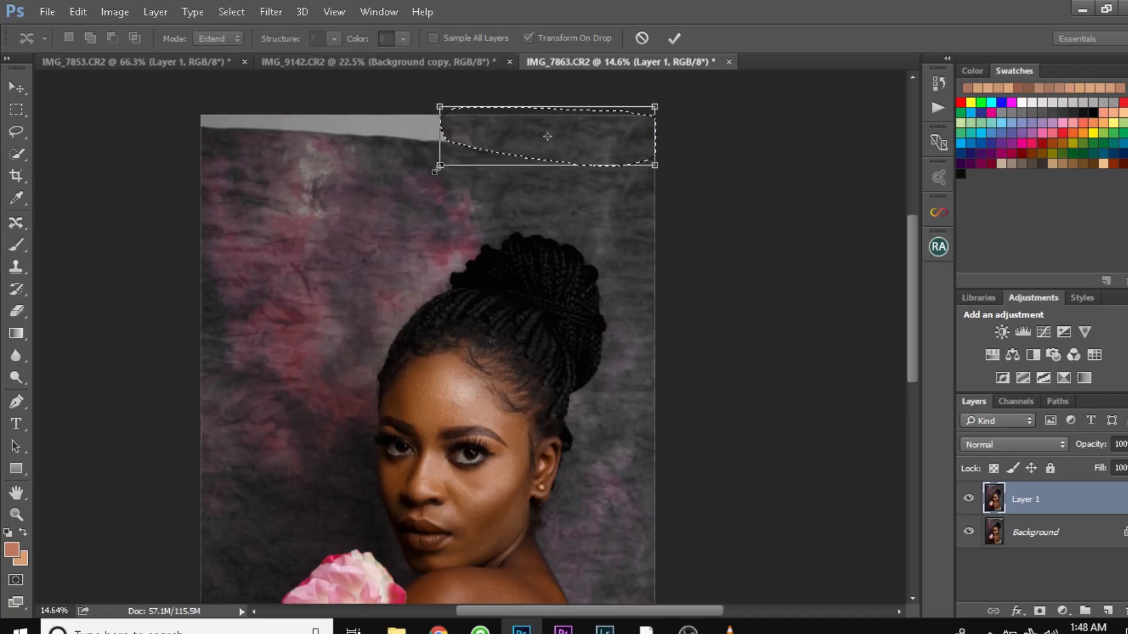
{"action": "left_click_drag", "start_coordinate": [442, 166], "coordinate": [417, 167]}
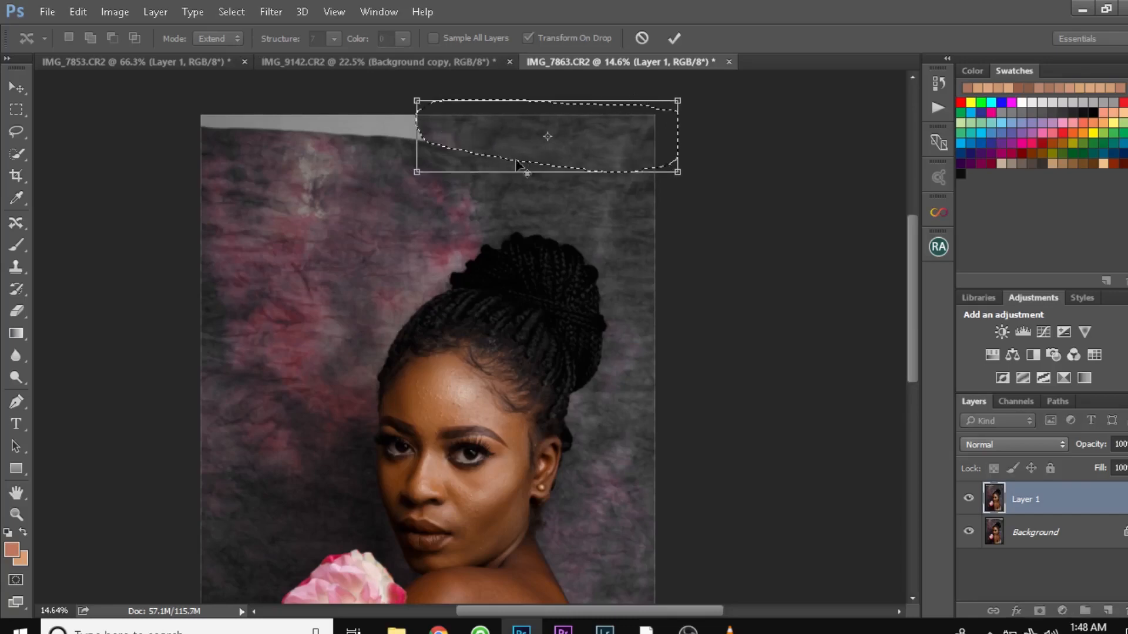
{"action": "left_click", "coordinate": [674, 40]}
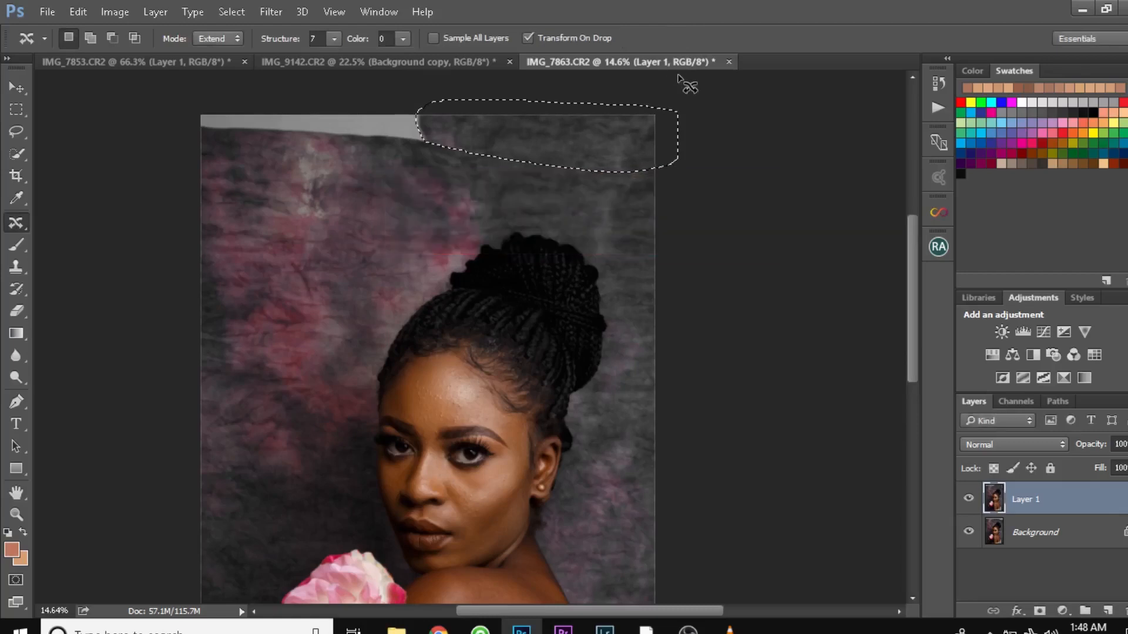
{"action": "key", "text": "ctrl+d"}
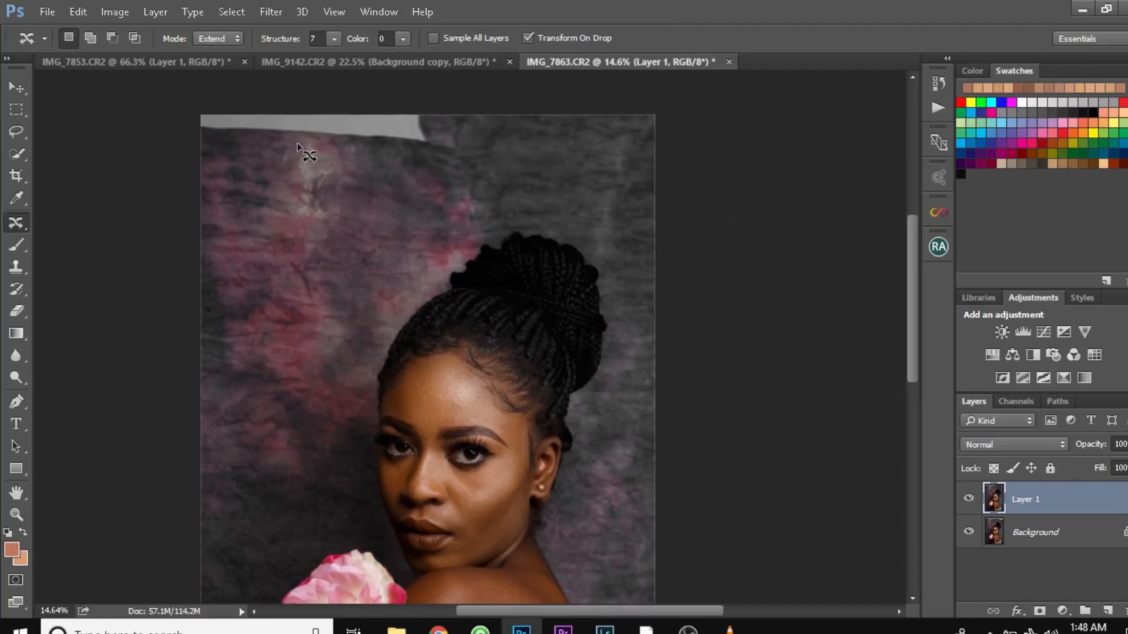
- Extend a strip of the pink-toned backdrop upward over the remaining bare wall in the photo's upper-left corner
{"action": "mouse_move", "coordinate": [211, 194]}
{"action": "left_mouse_down"}
{"action": "mouse_move", "coordinate": [414, 206]}
{"action": "mouse_move", "coordinate": [449, 196]}
{"action": "left_mouse_up"}
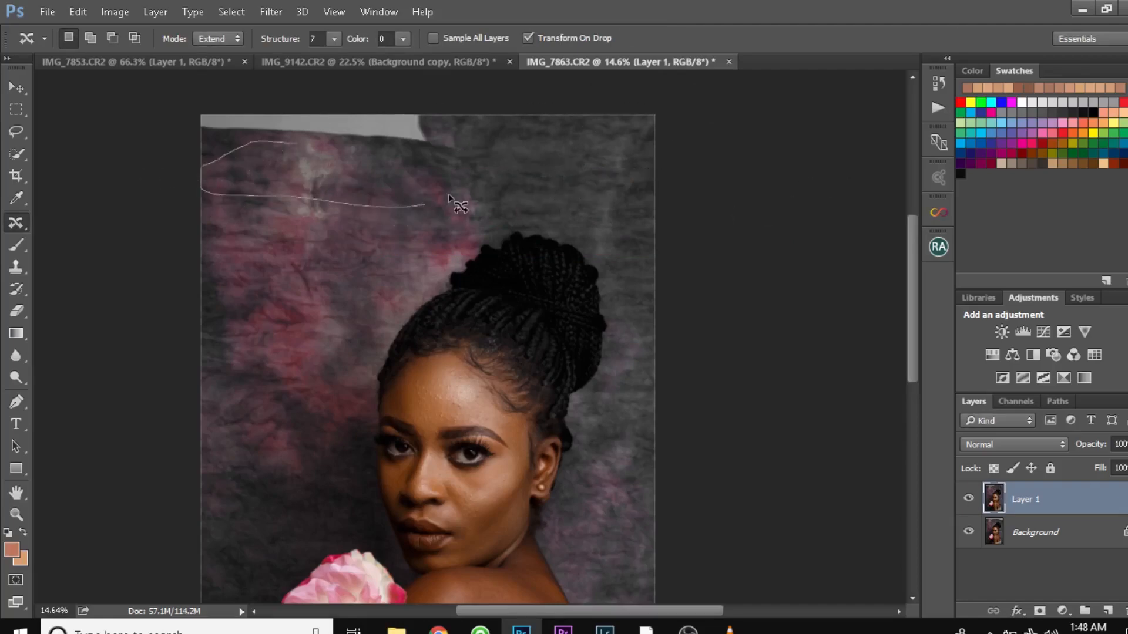
{"action": "mouse_move", "coordinate": [398, 154]}
{"action": "left_mouse_down"}
{"action": "mouse_move", "coordinate": [405, 130]}
{"action": "mouse_move", "coordinate": [396, 127]}
{"action": "left_mouse_up"}
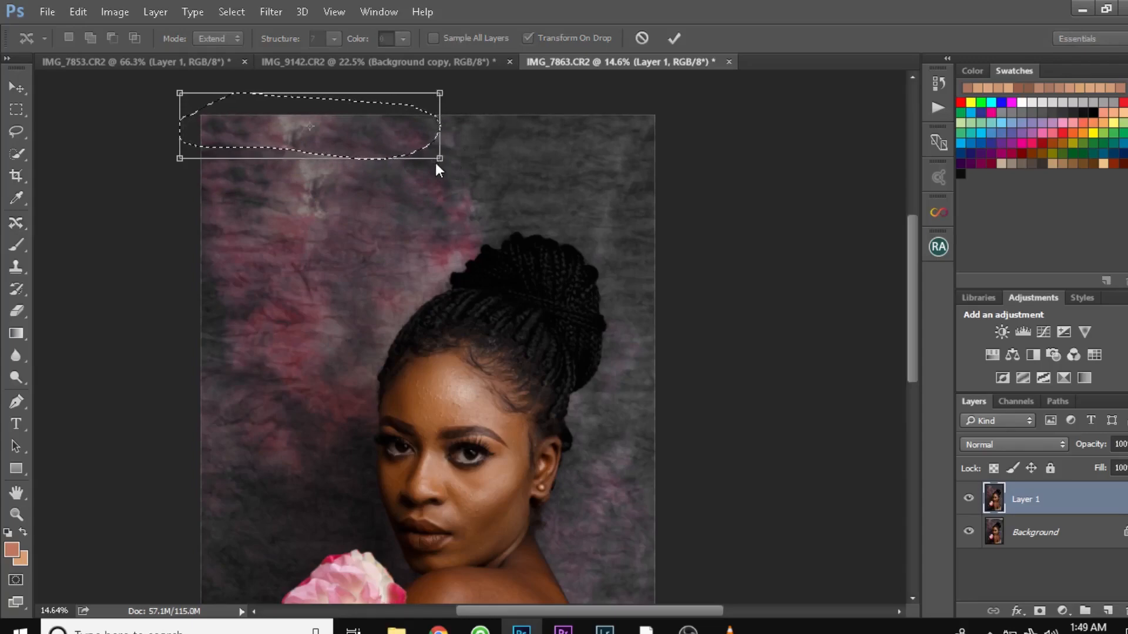
{"action": "left_click", "coordinate": [679, 34]}
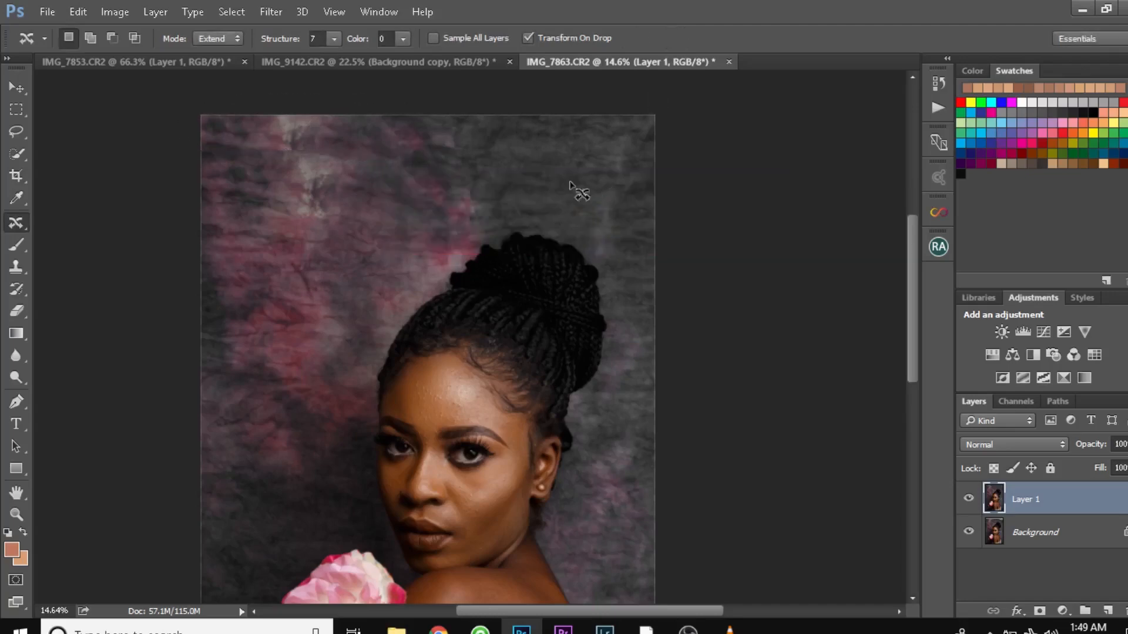
- Compare the whole photo before and after the backdrop extension by toggling Layer 1's visibility
{"action": "scroll", "coordinate": [578, 191], "scroll_direction": "down", "scroll_amount": 3}
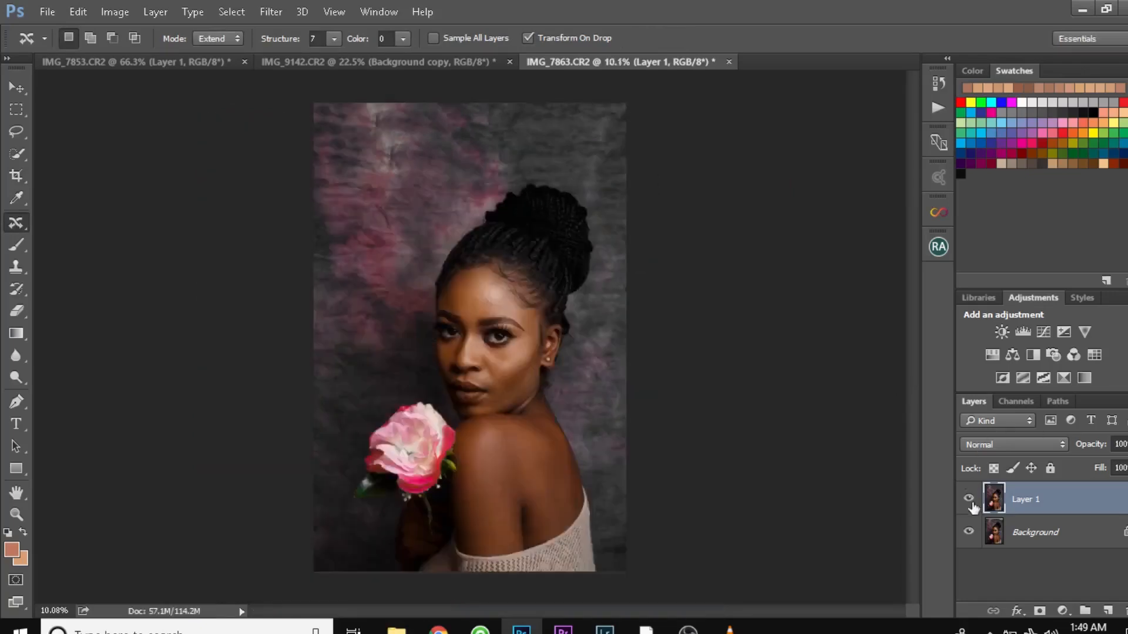
{"action": "left_click", "coordinate": [969, 500]}
{"action": "left_click", "coordinate": [969, 500]}
{"action": "left_click", "coordinate": [969, 501]}
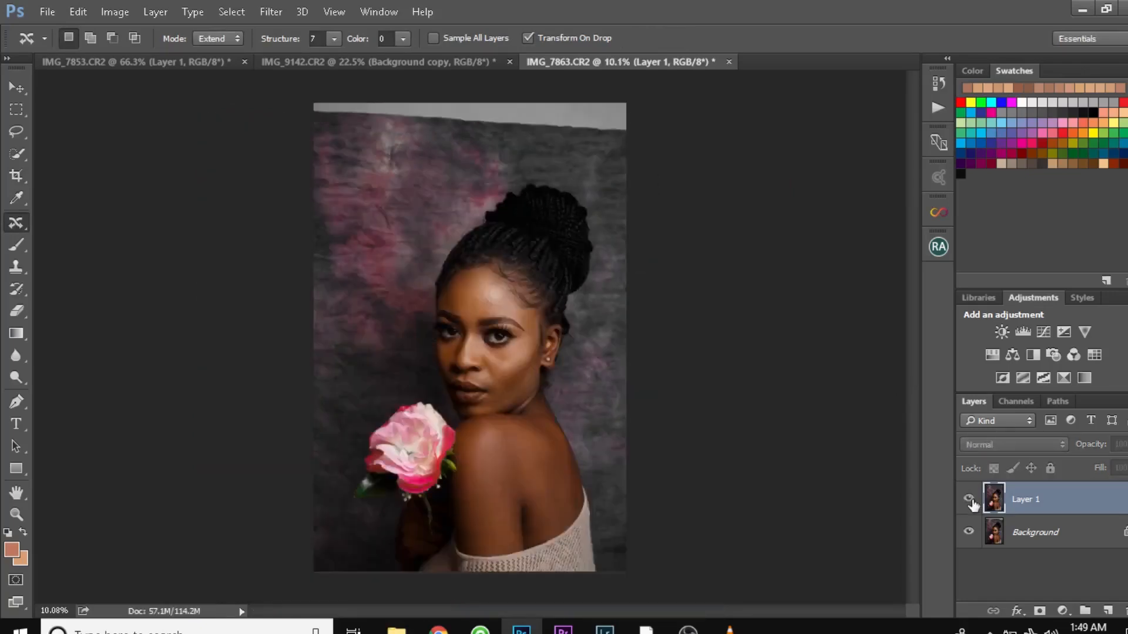
{"action": "left_click", "coordinate": [969, 500]}
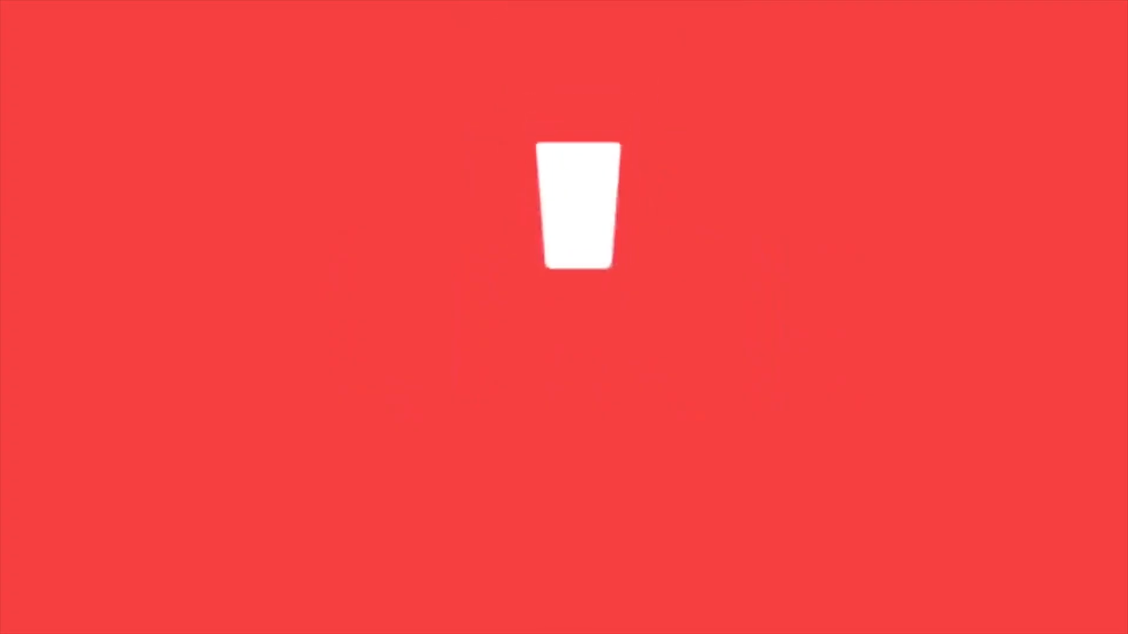